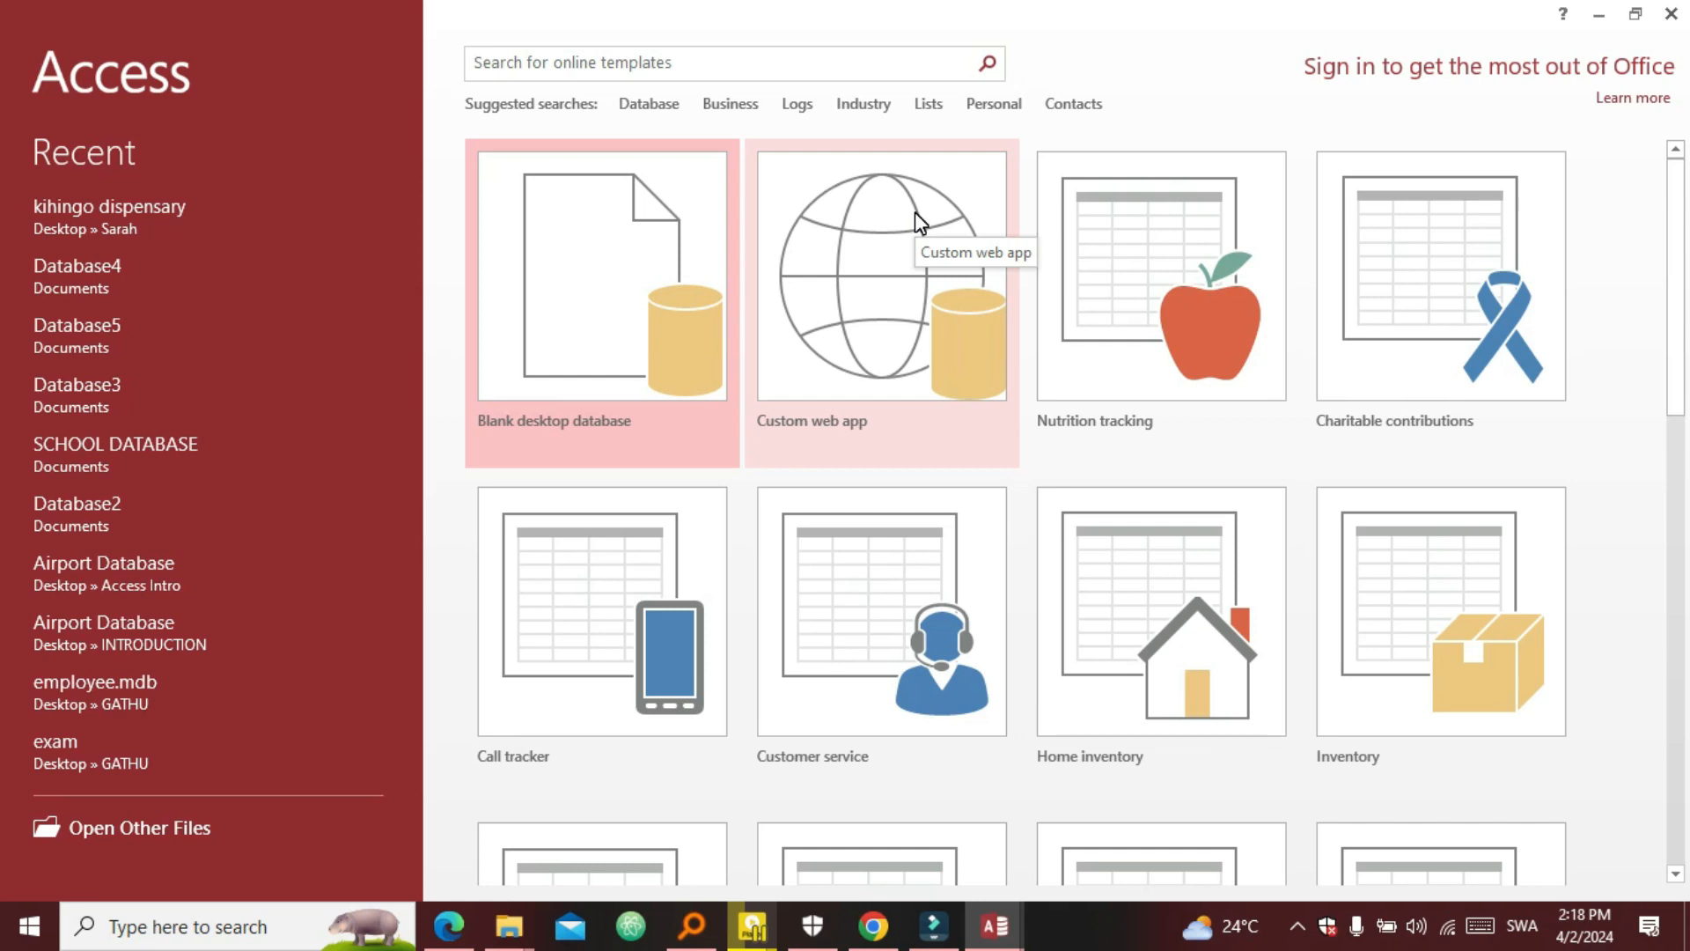
Start a blank desktop database and name its file Airport Database
left_click(587, 268)
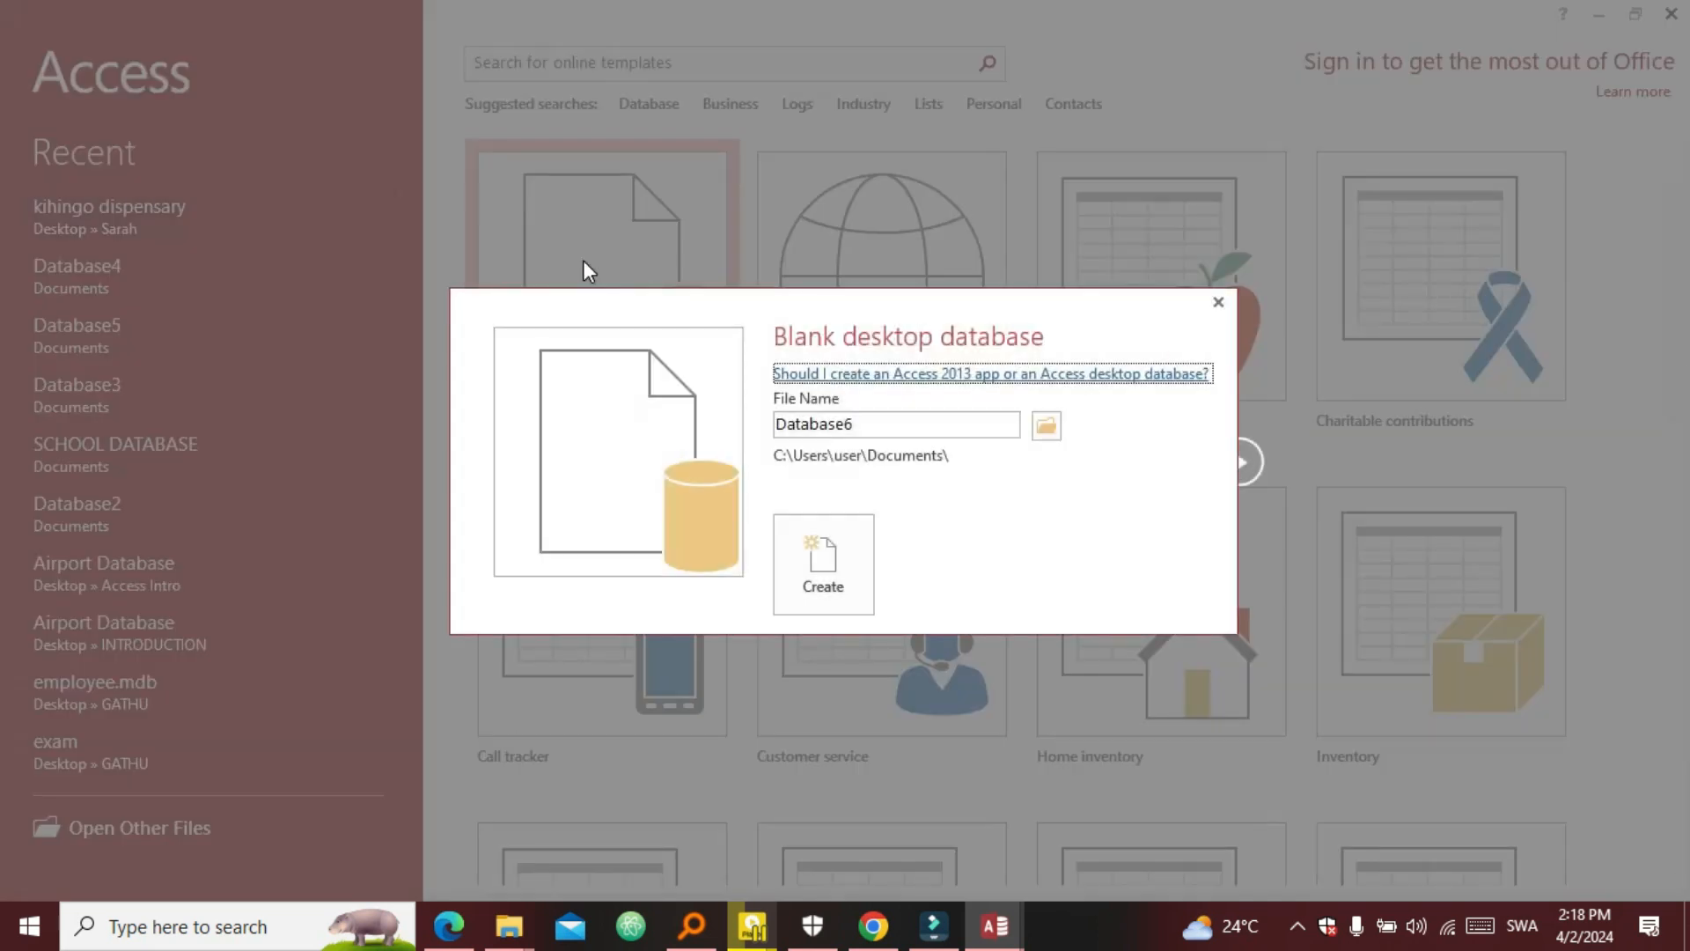
double_click(878, 422)
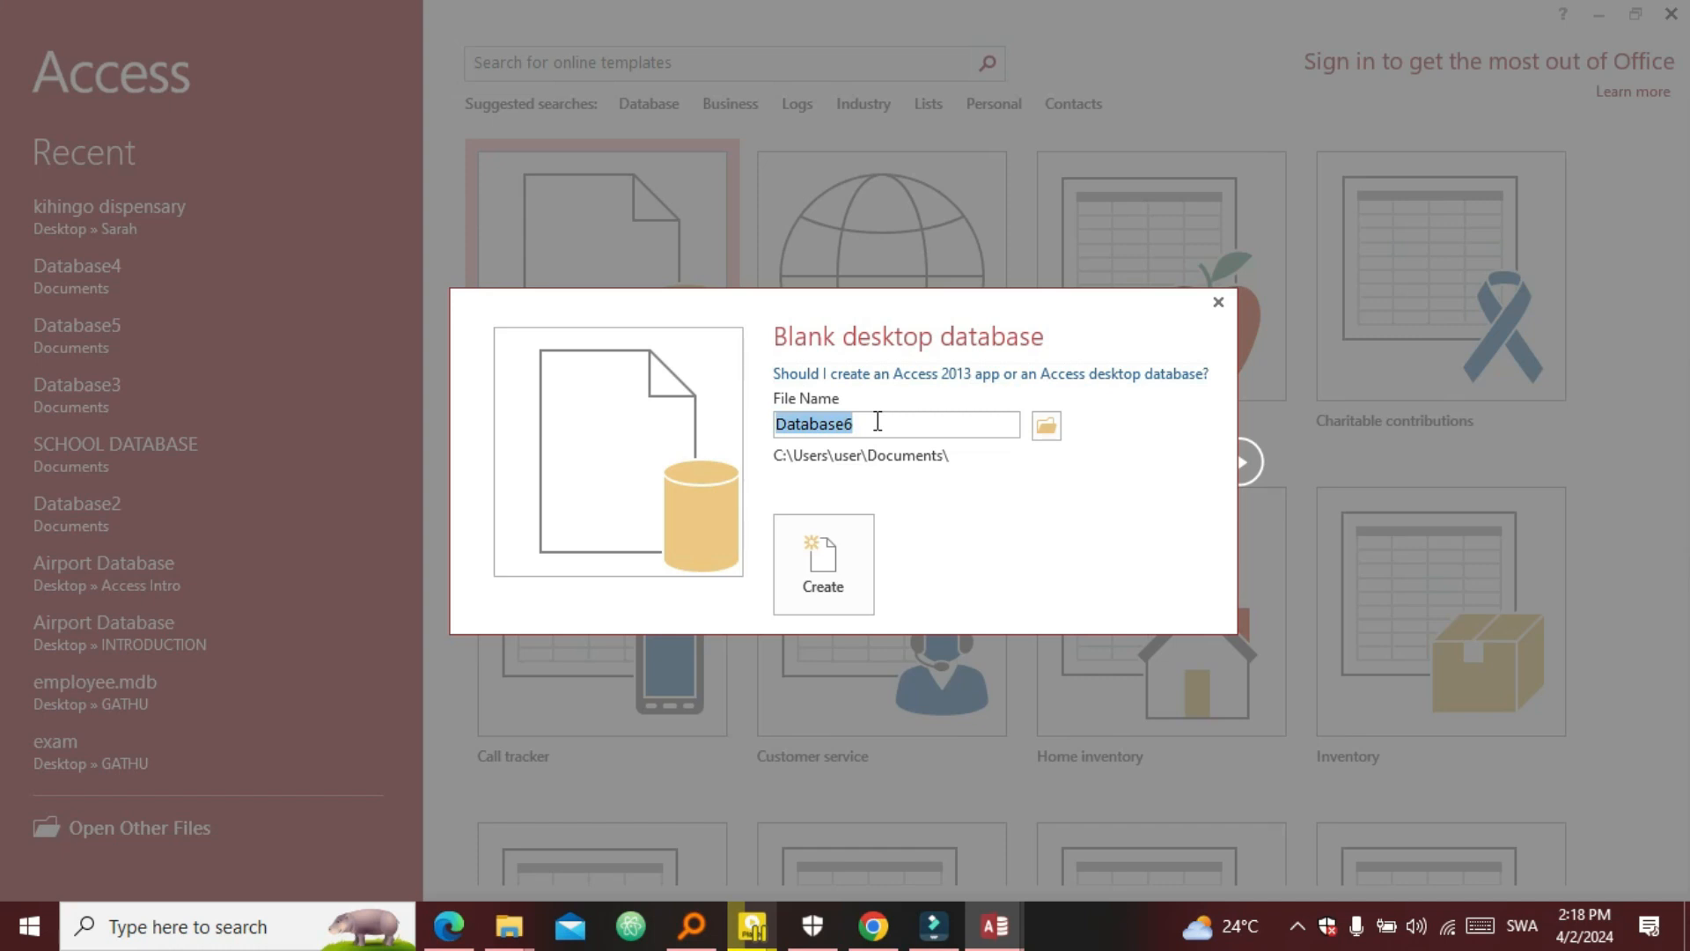
key("BackSpace")
type("A")
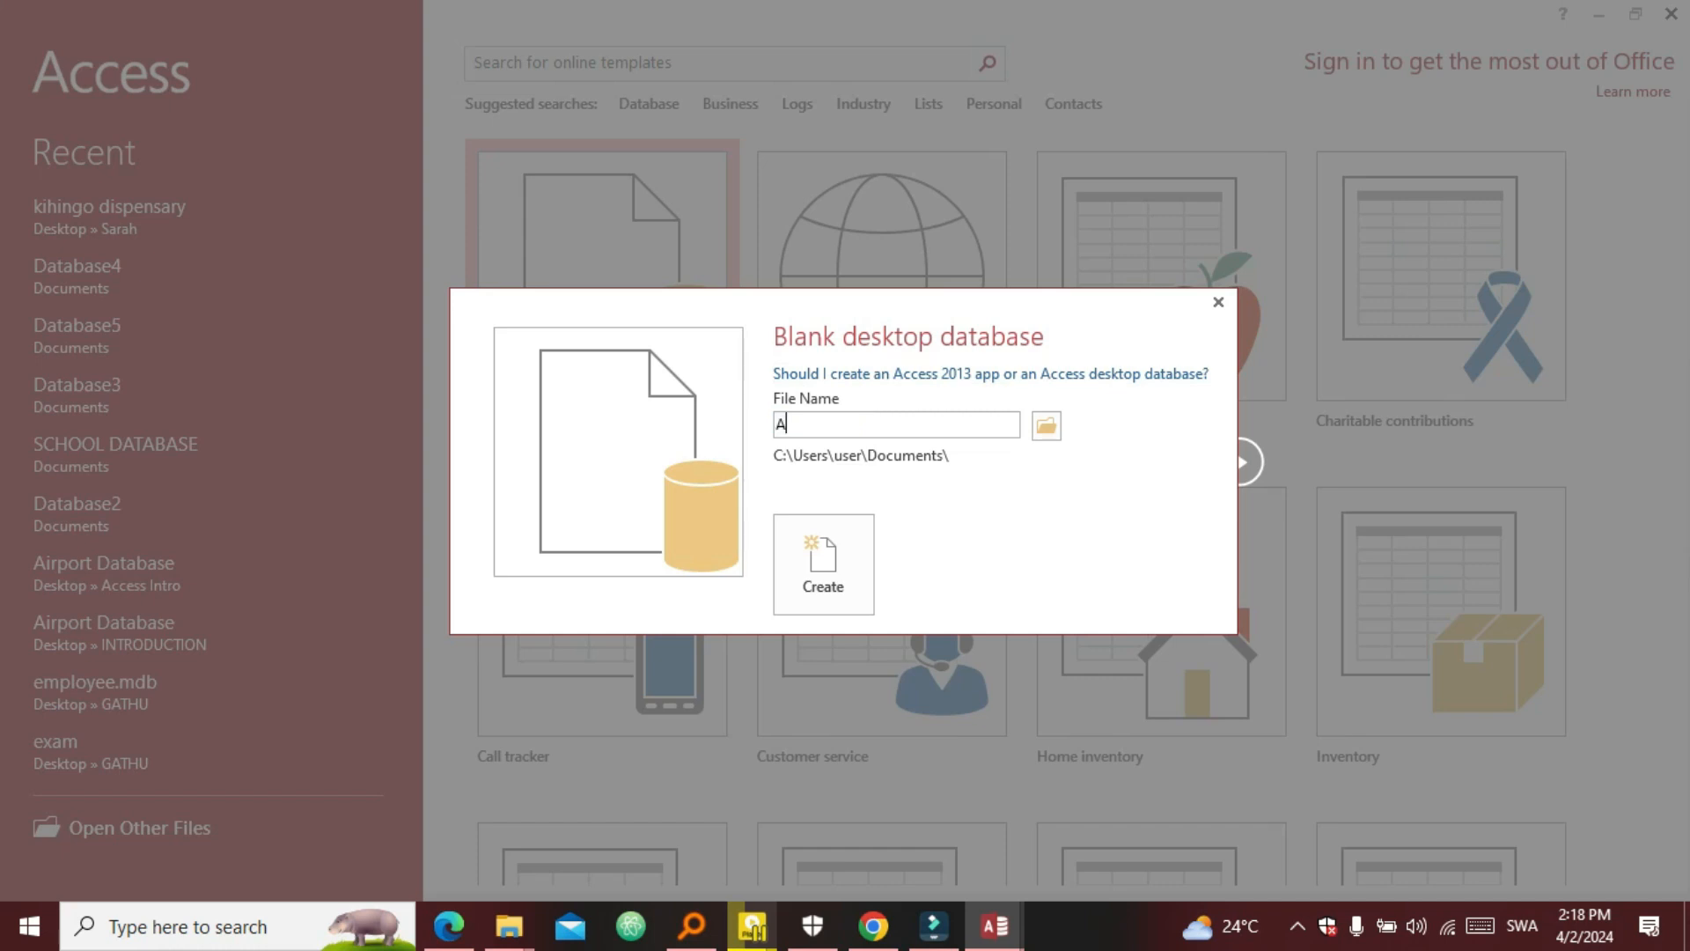
type("irport Database")
Browse for a save location and make a new folder named Access Series on the Desktop
left_click(1040, 430)
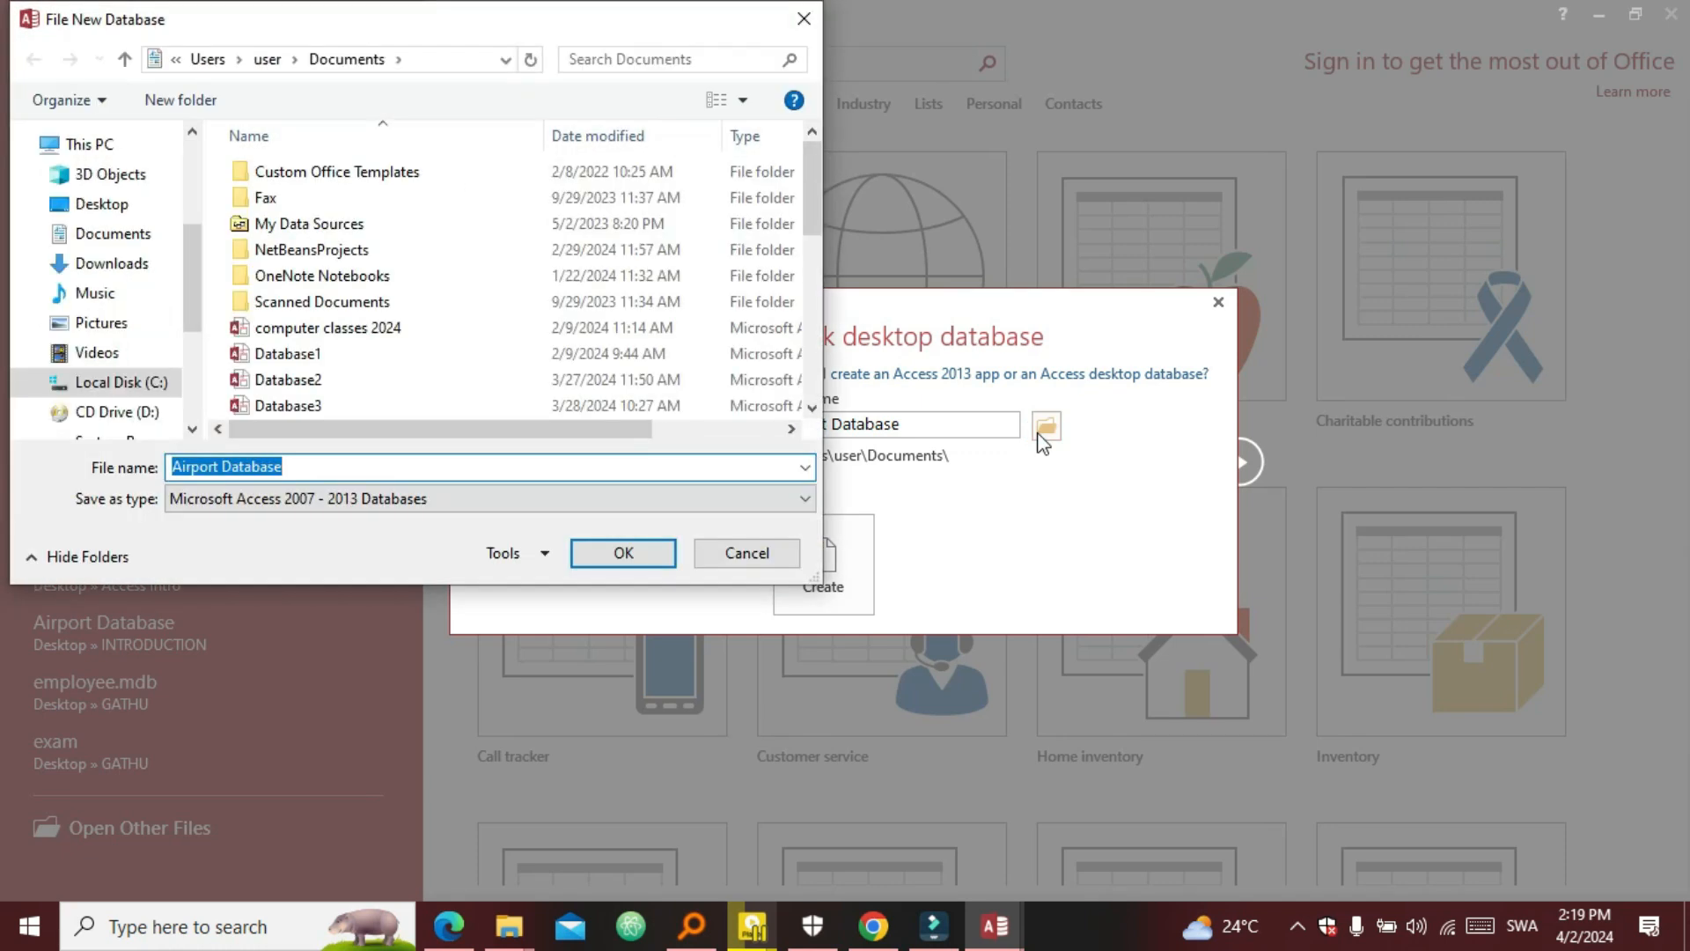
left_click(140, 213)
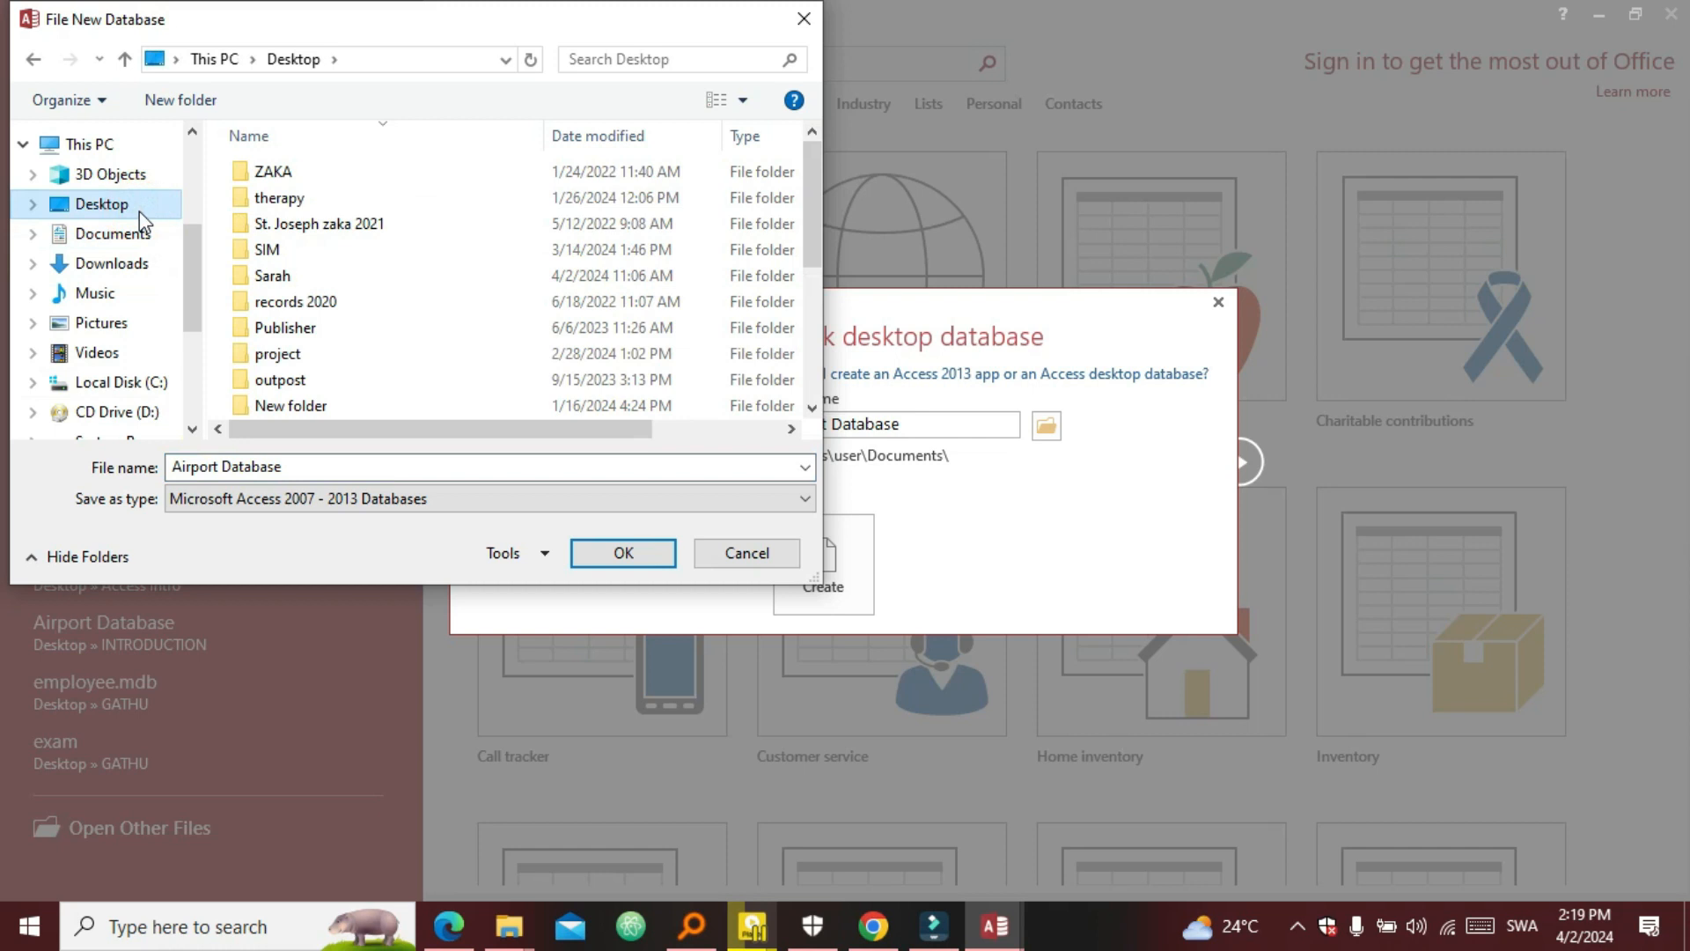
mouse_move(817, 192)
left_mouse_down()
mouse_move(810, 310)
mouse_move(800, 190)
left_mouse_up()
left_click(208, 103)
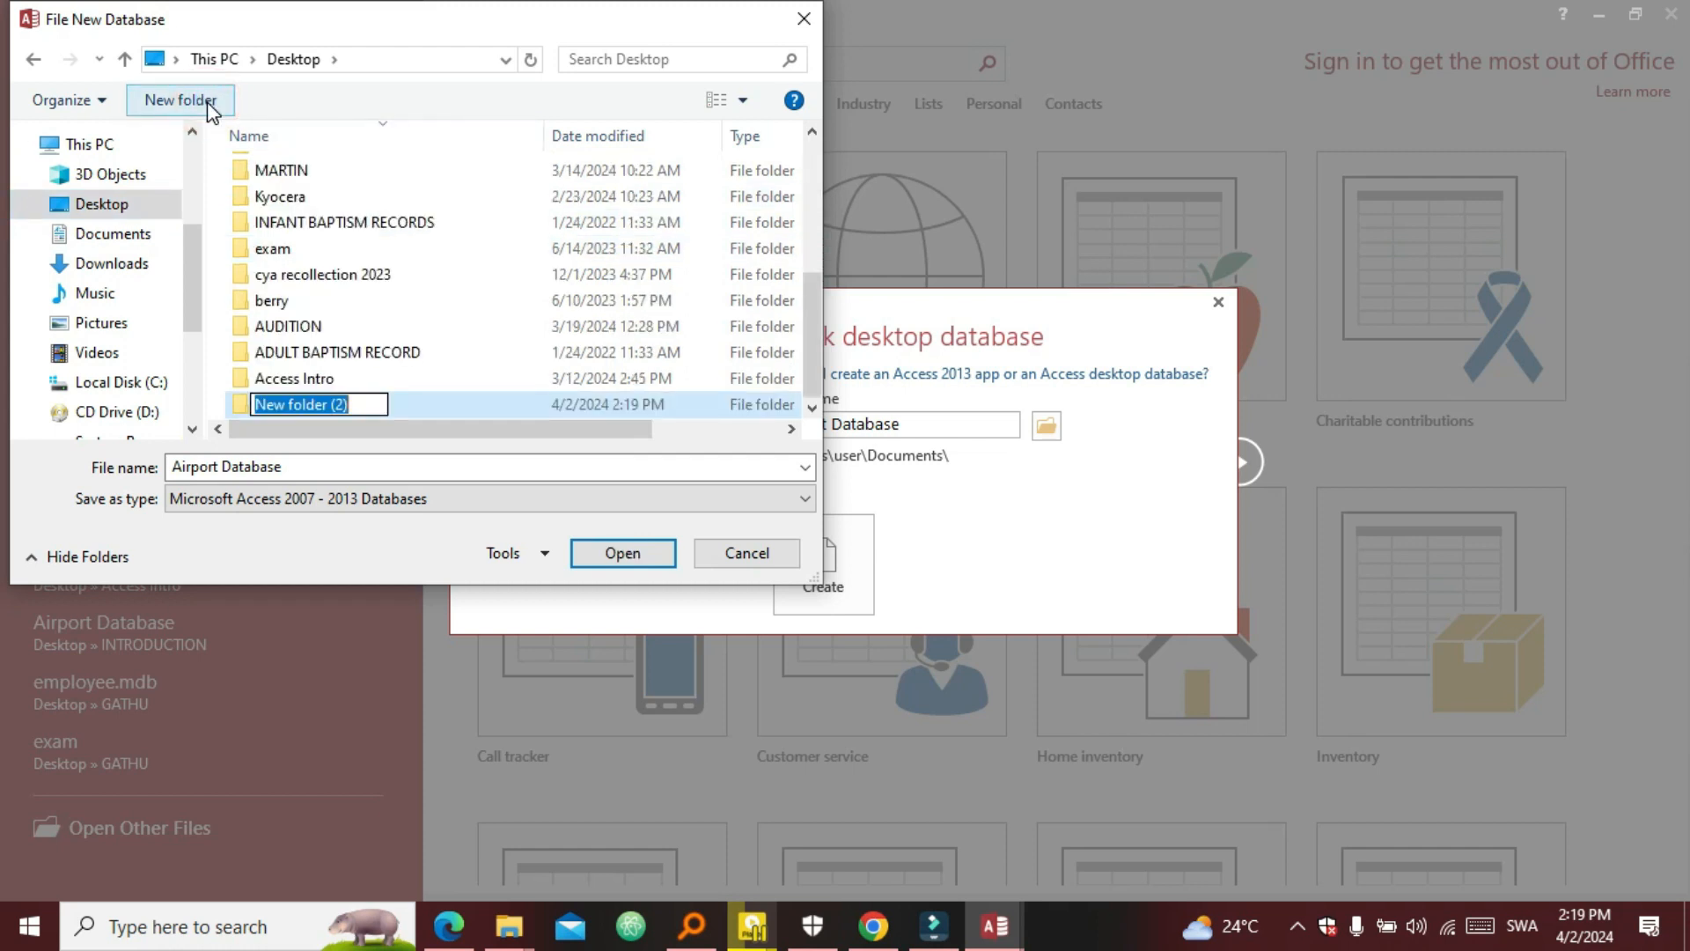
type("Acee")
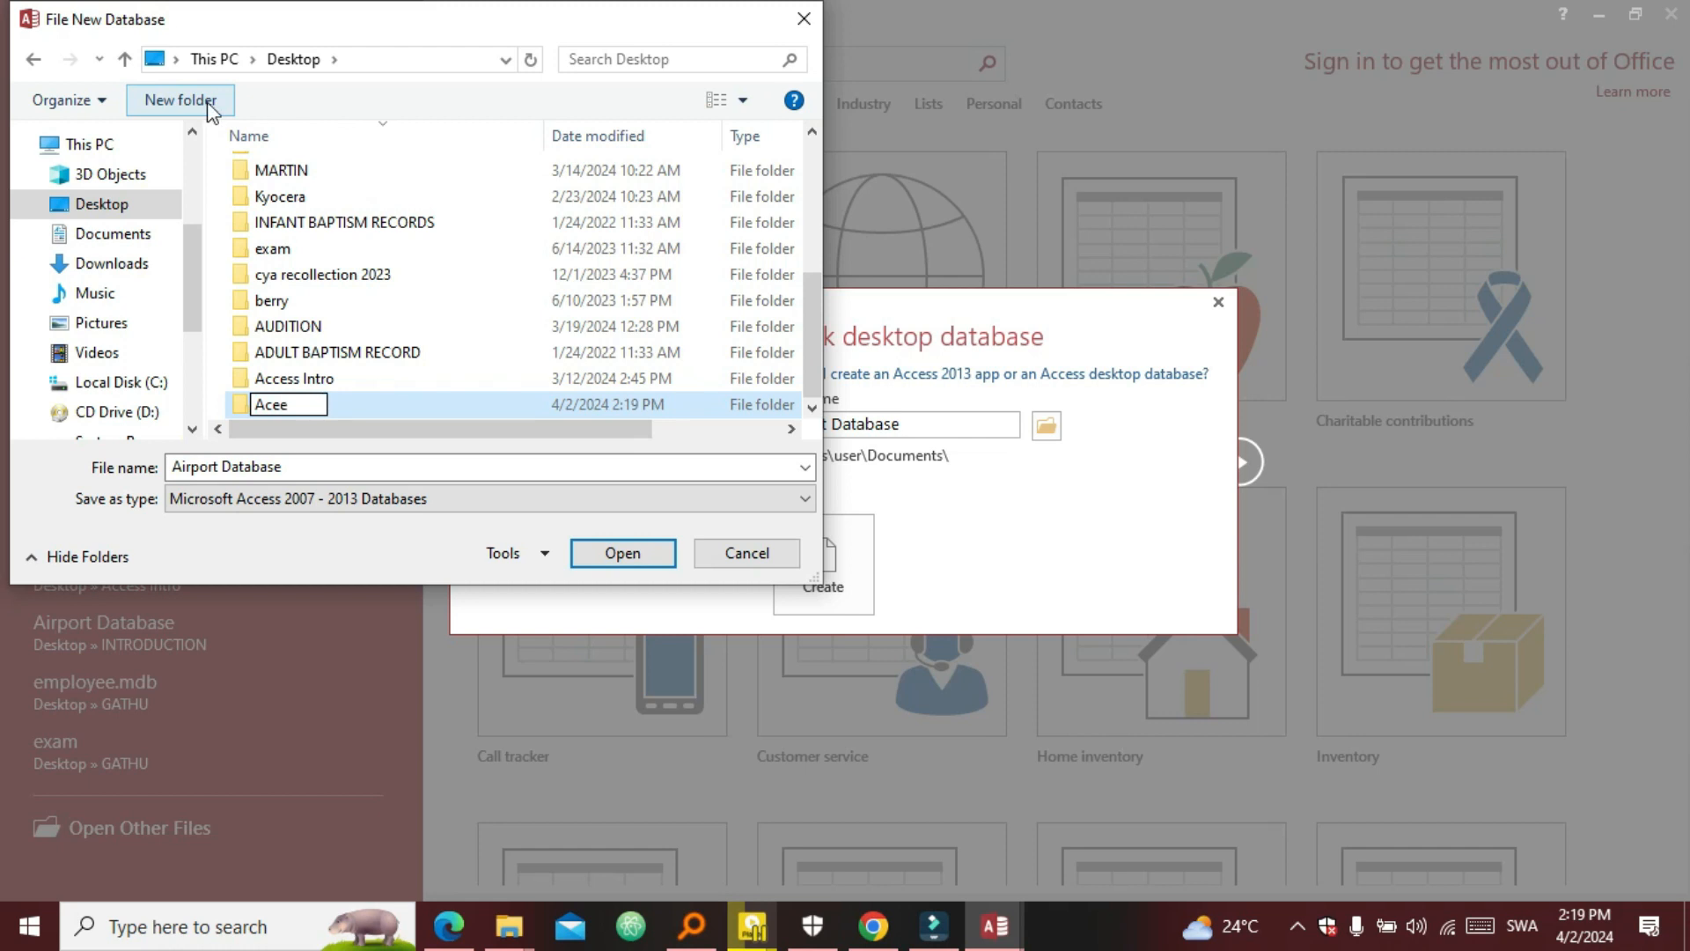
key("BackSpace")
key("BackSpace")
type("cess Series")
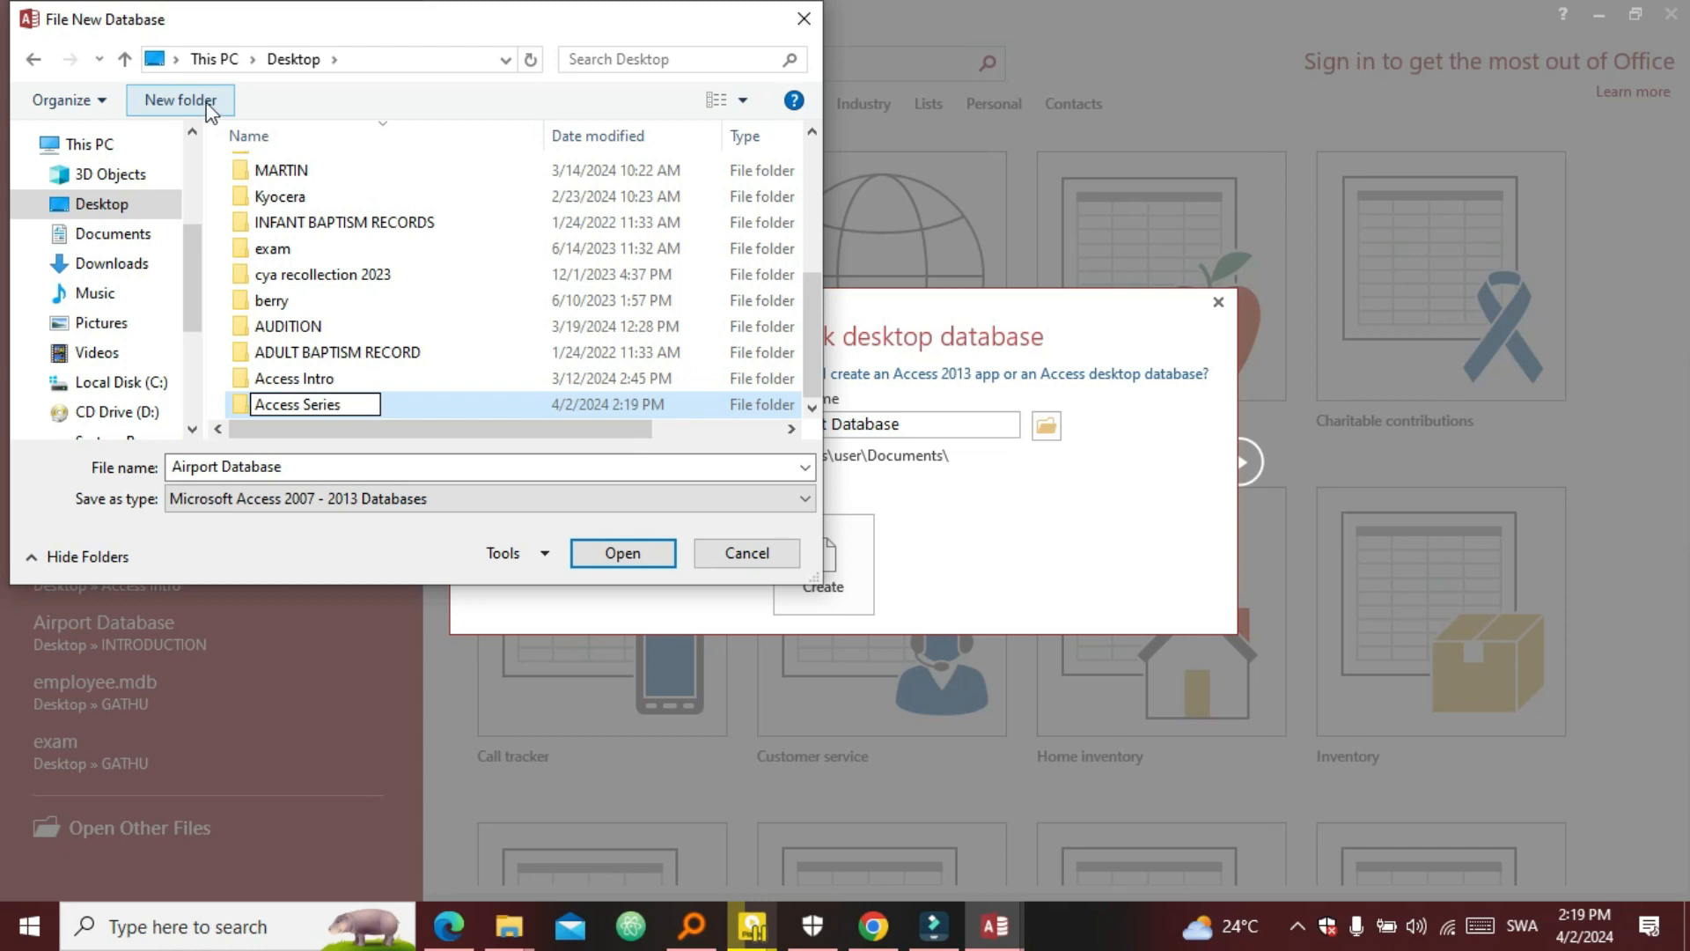
Choose the Access Series folder as the save location and create the Airport Database file there
left_click(619, 553)
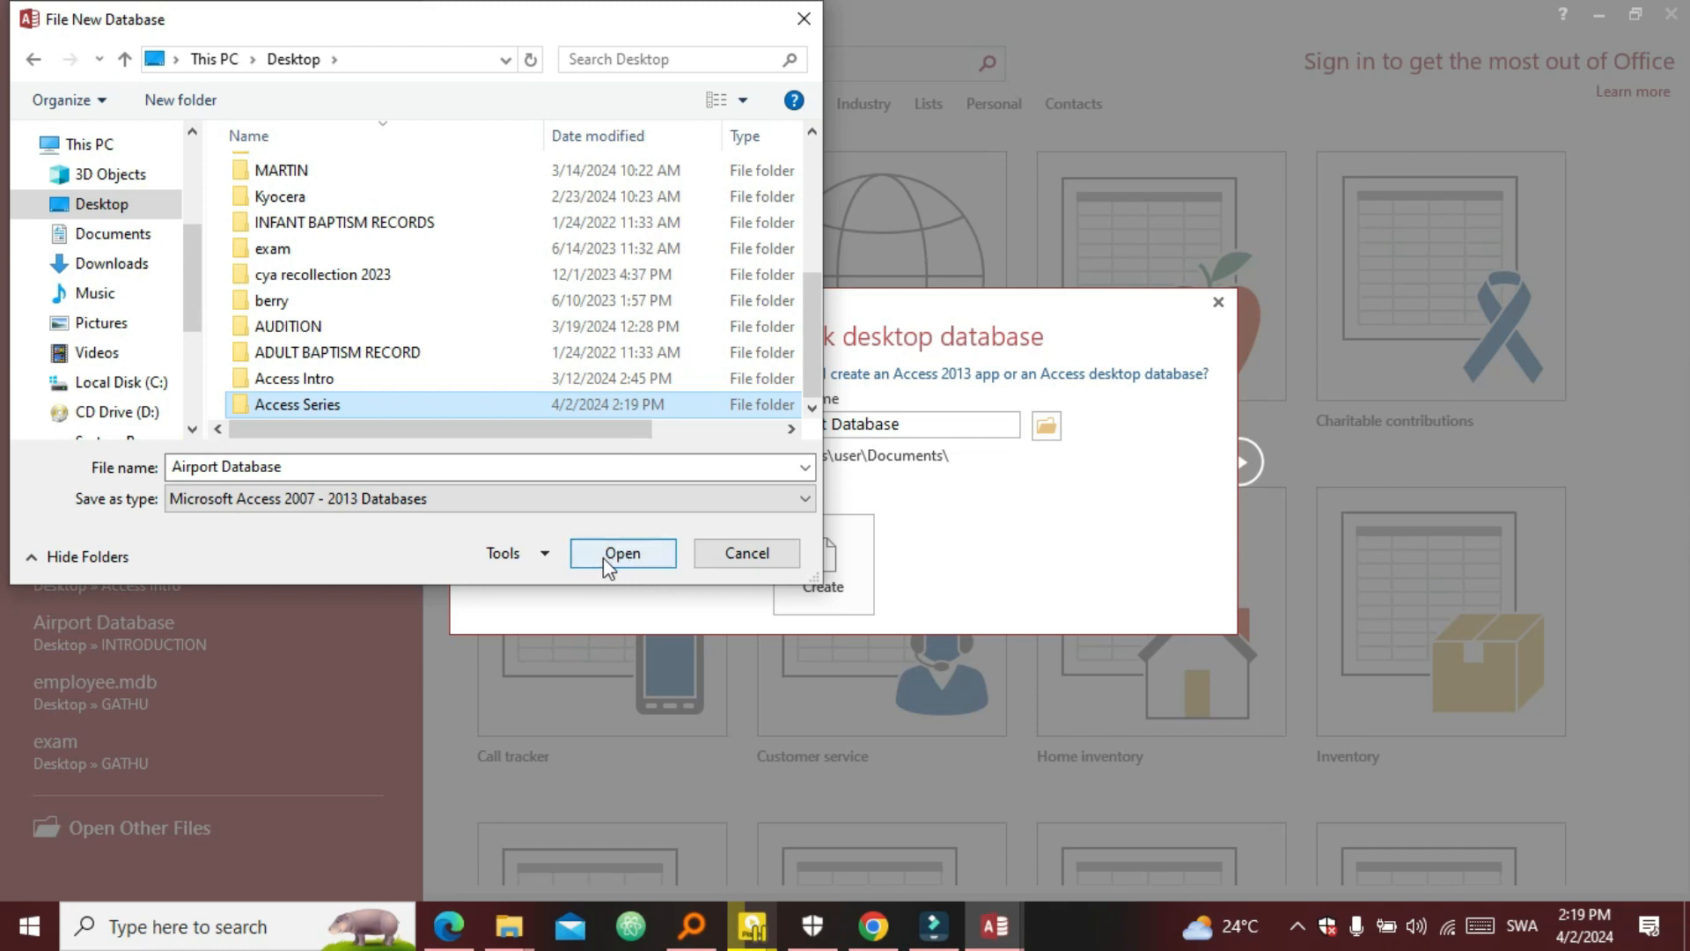
left_click(608, 555)
left_click(621, 561)
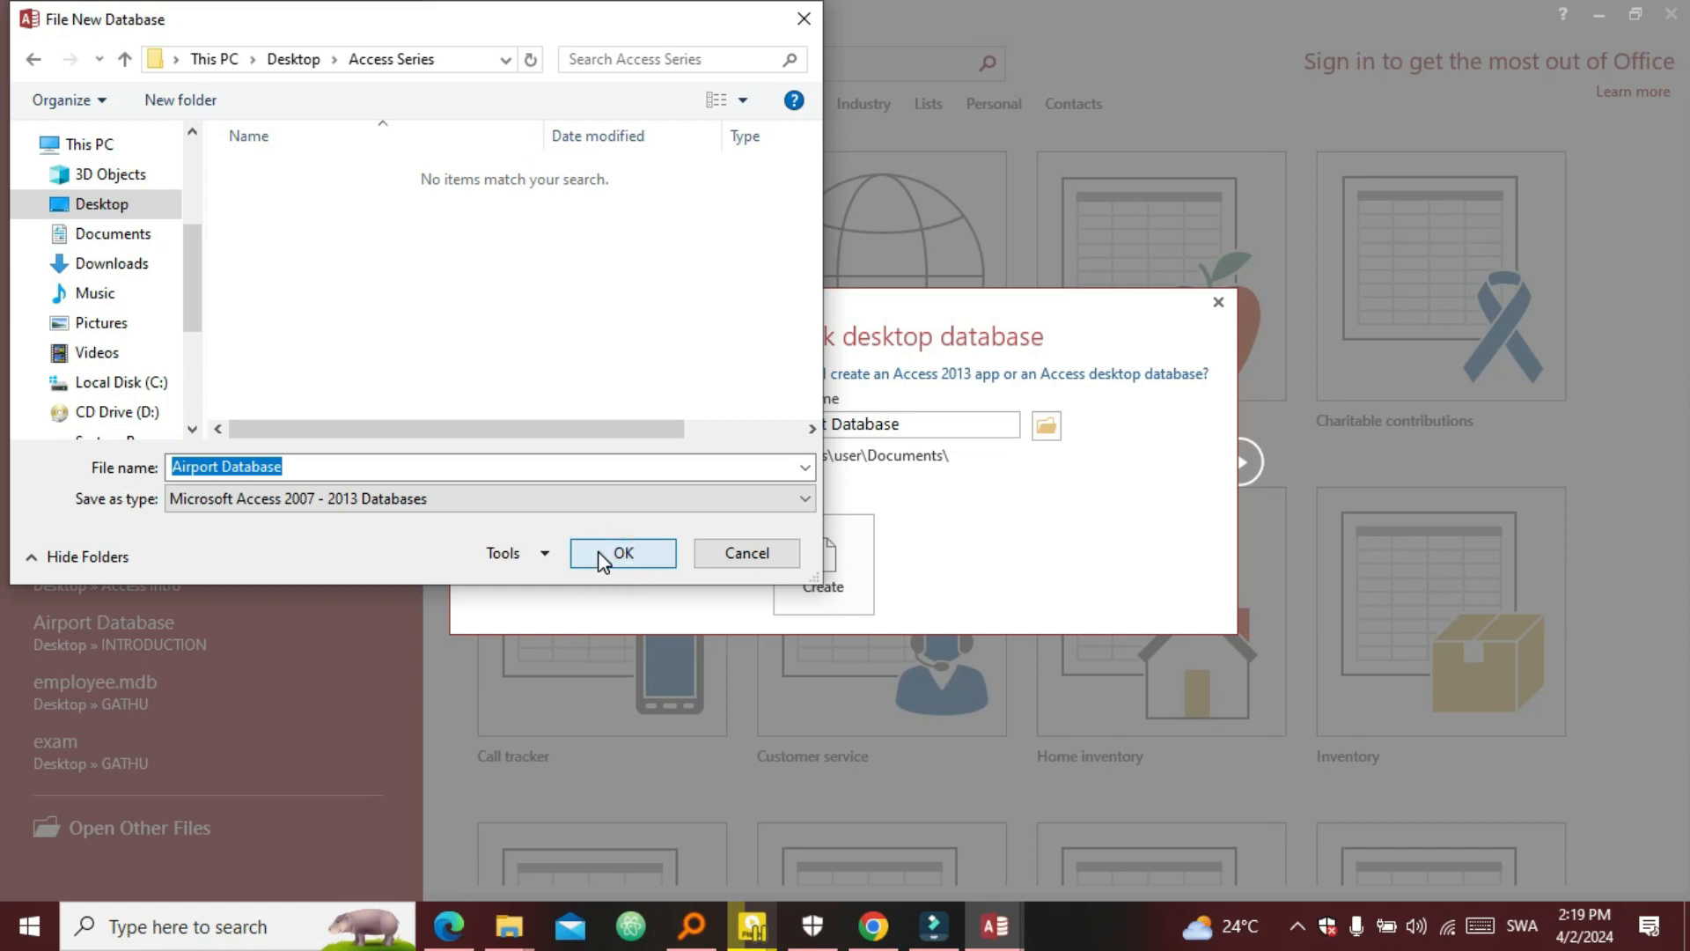
left_click(604, 553)
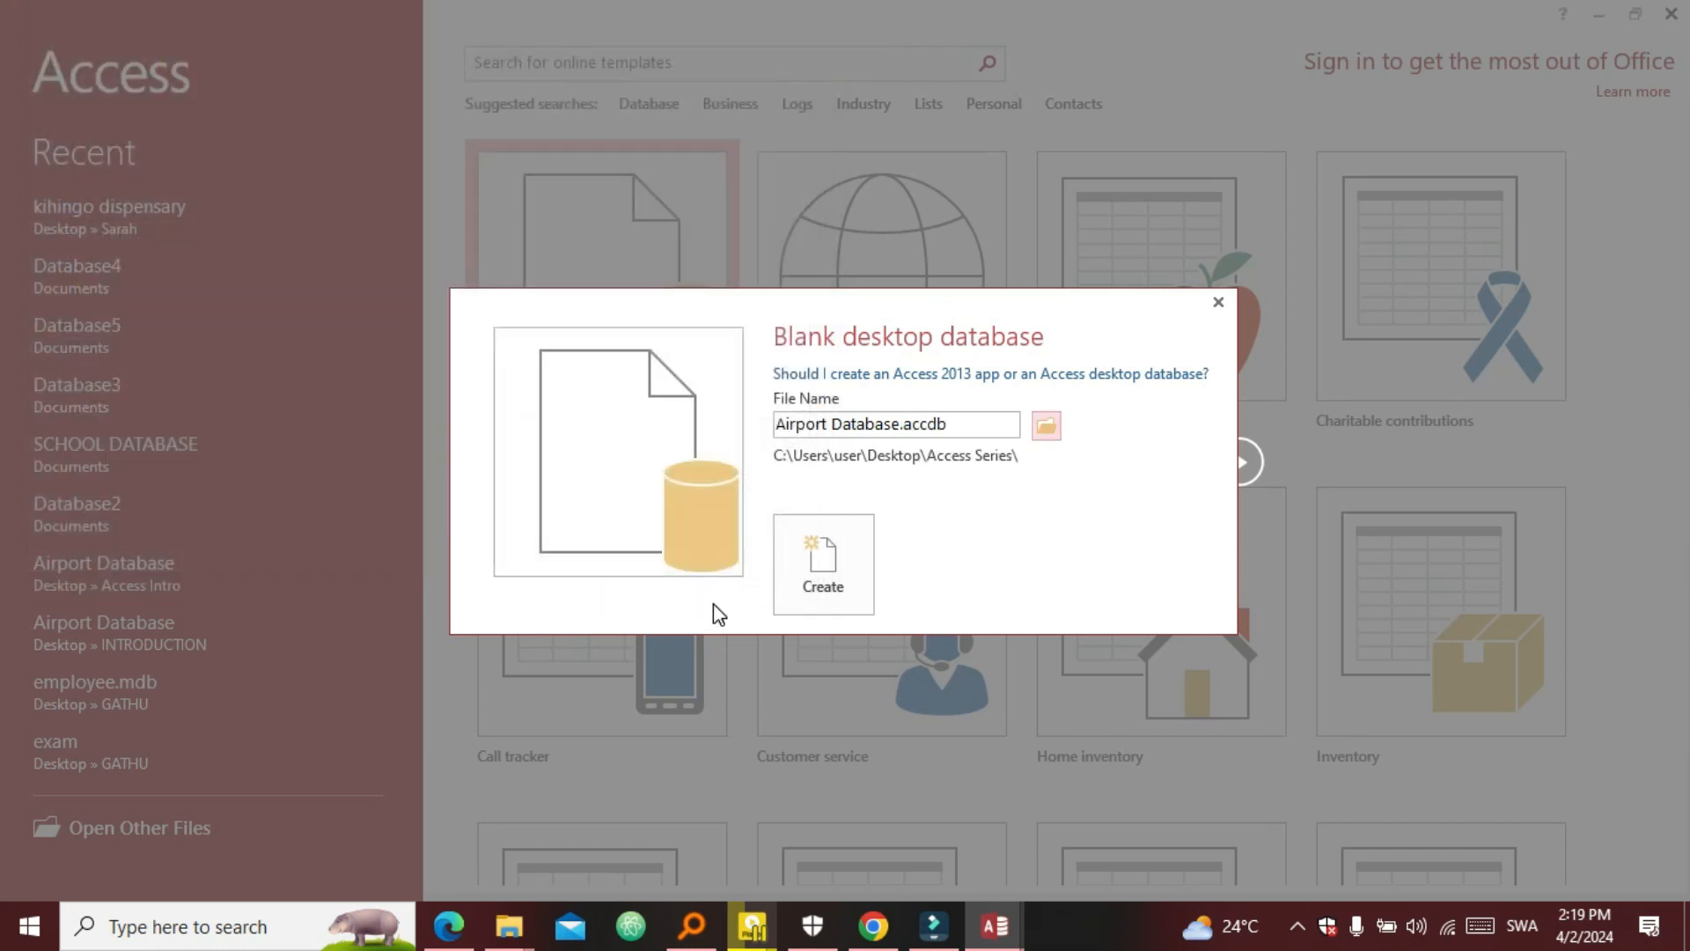
left_click(801, 576)
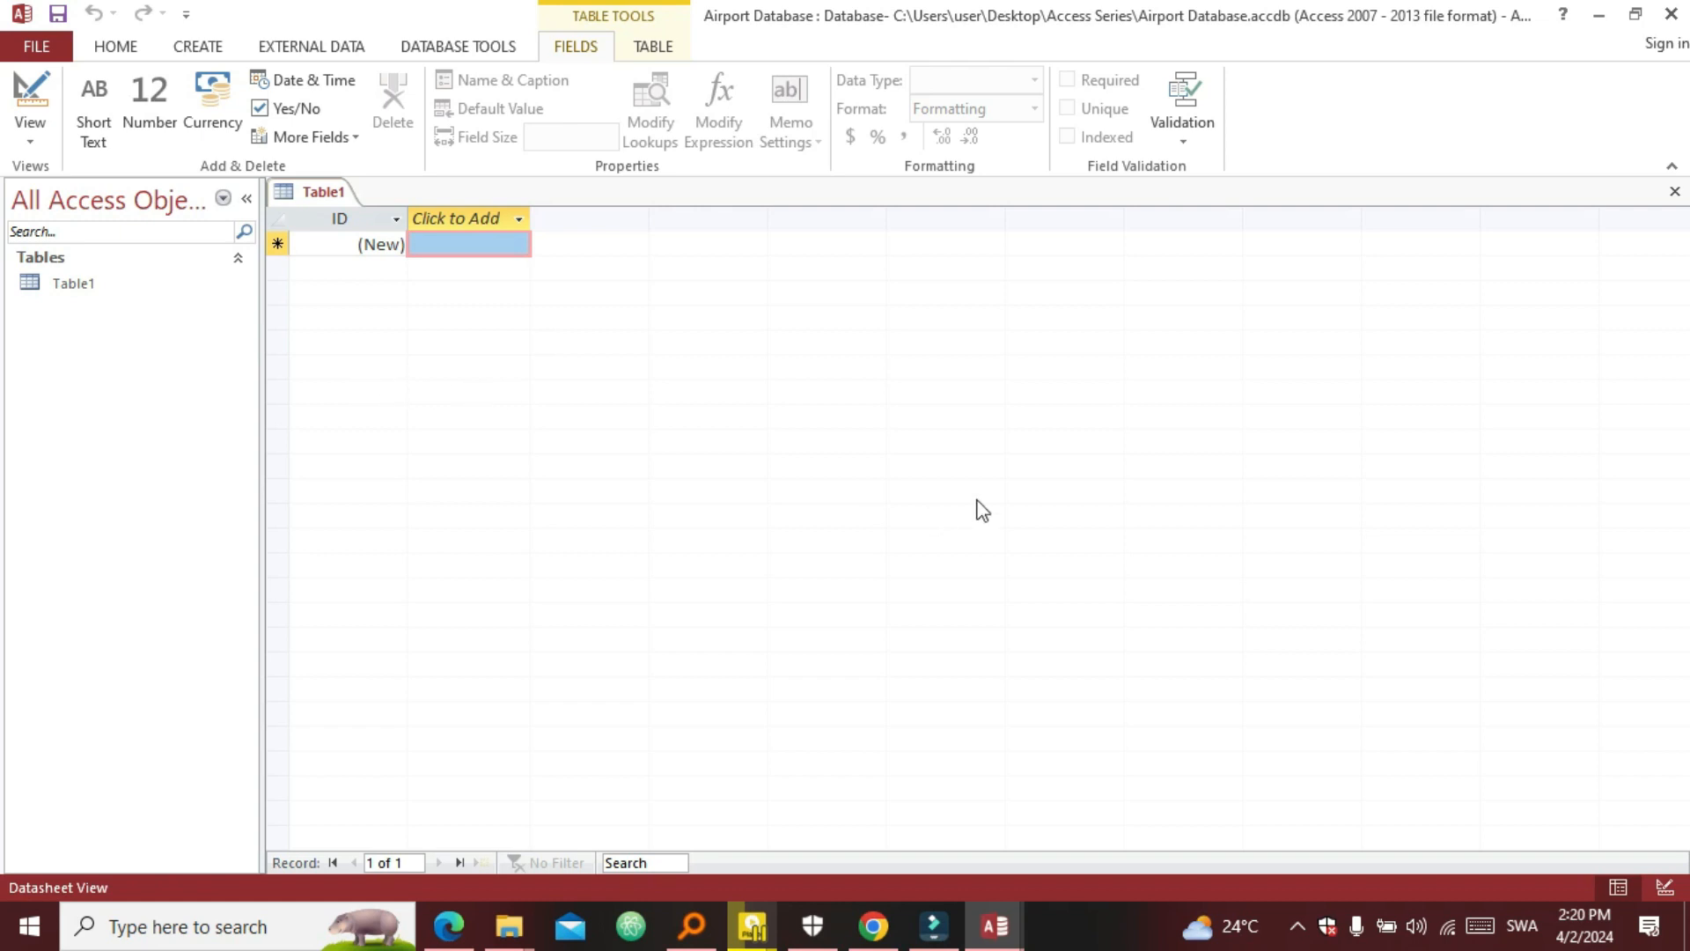
Close the default table and start a new table in Design view
left_click(1677, 195)
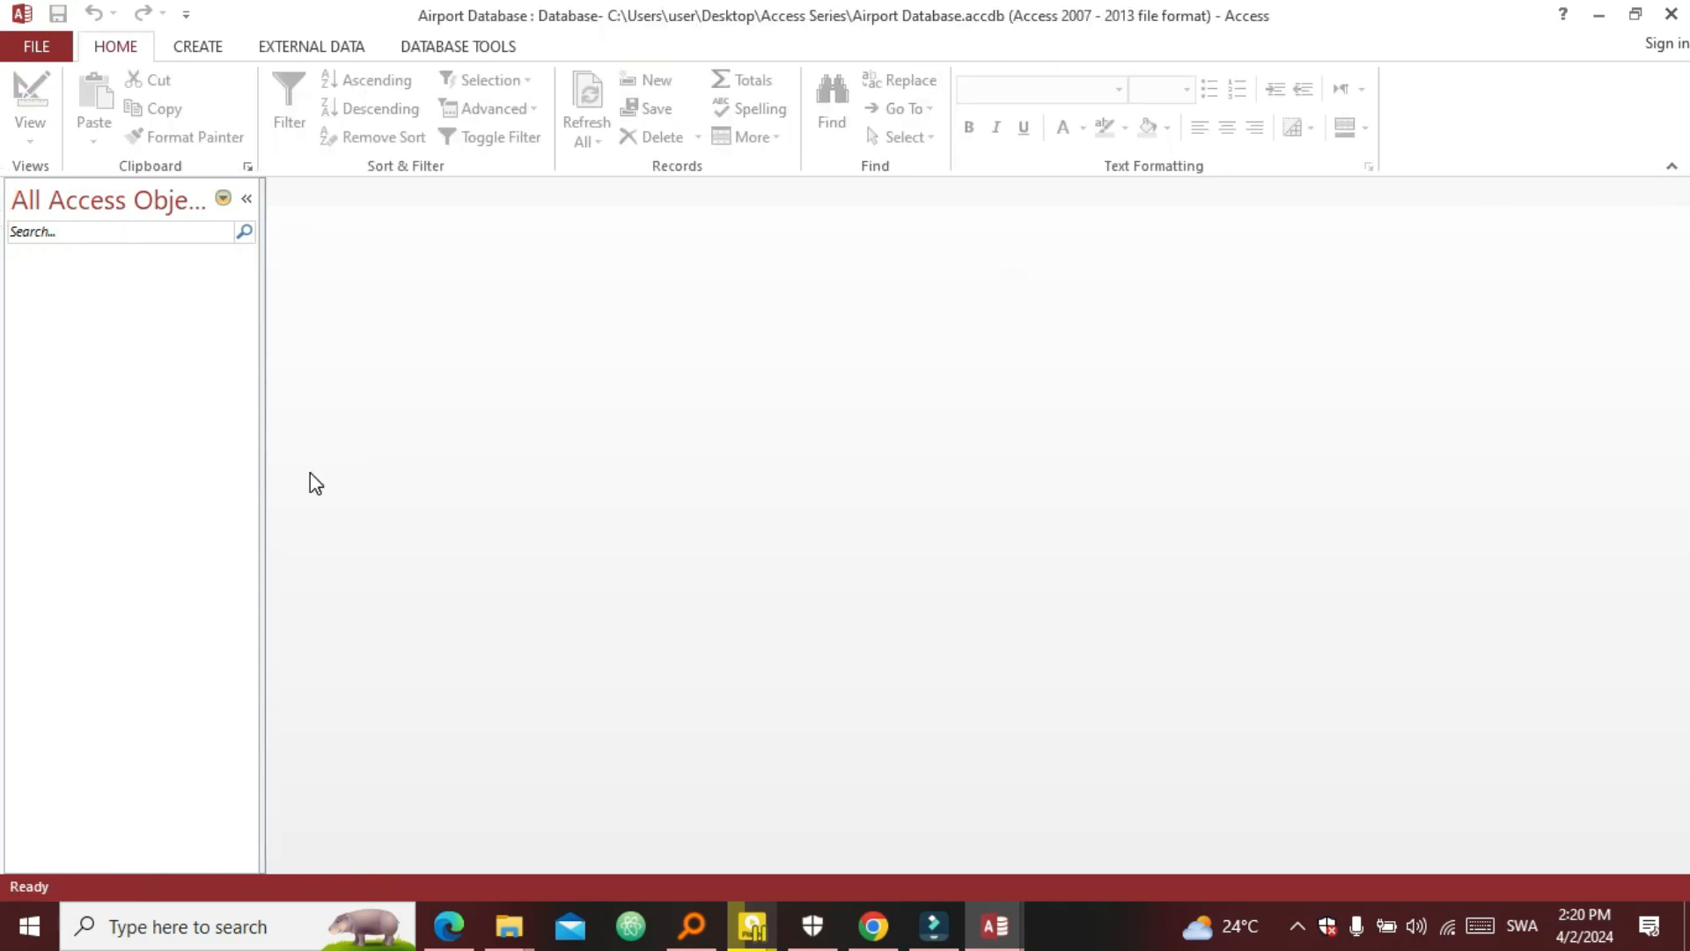
left_click(192, 49)
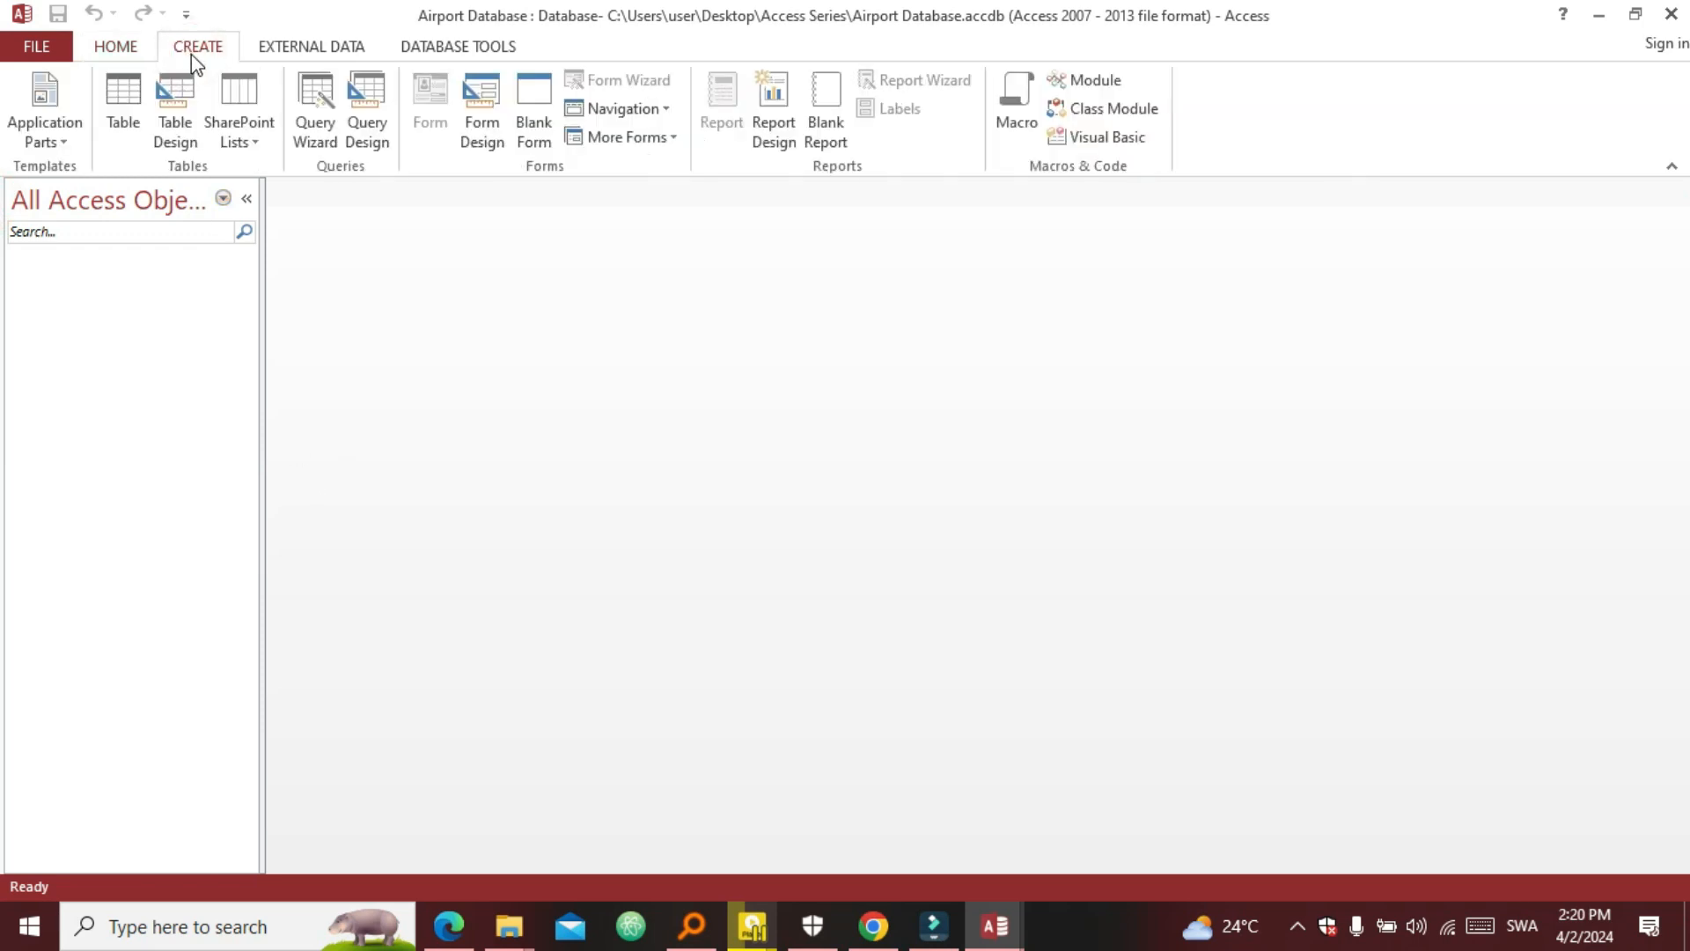
left_click(177, 134)
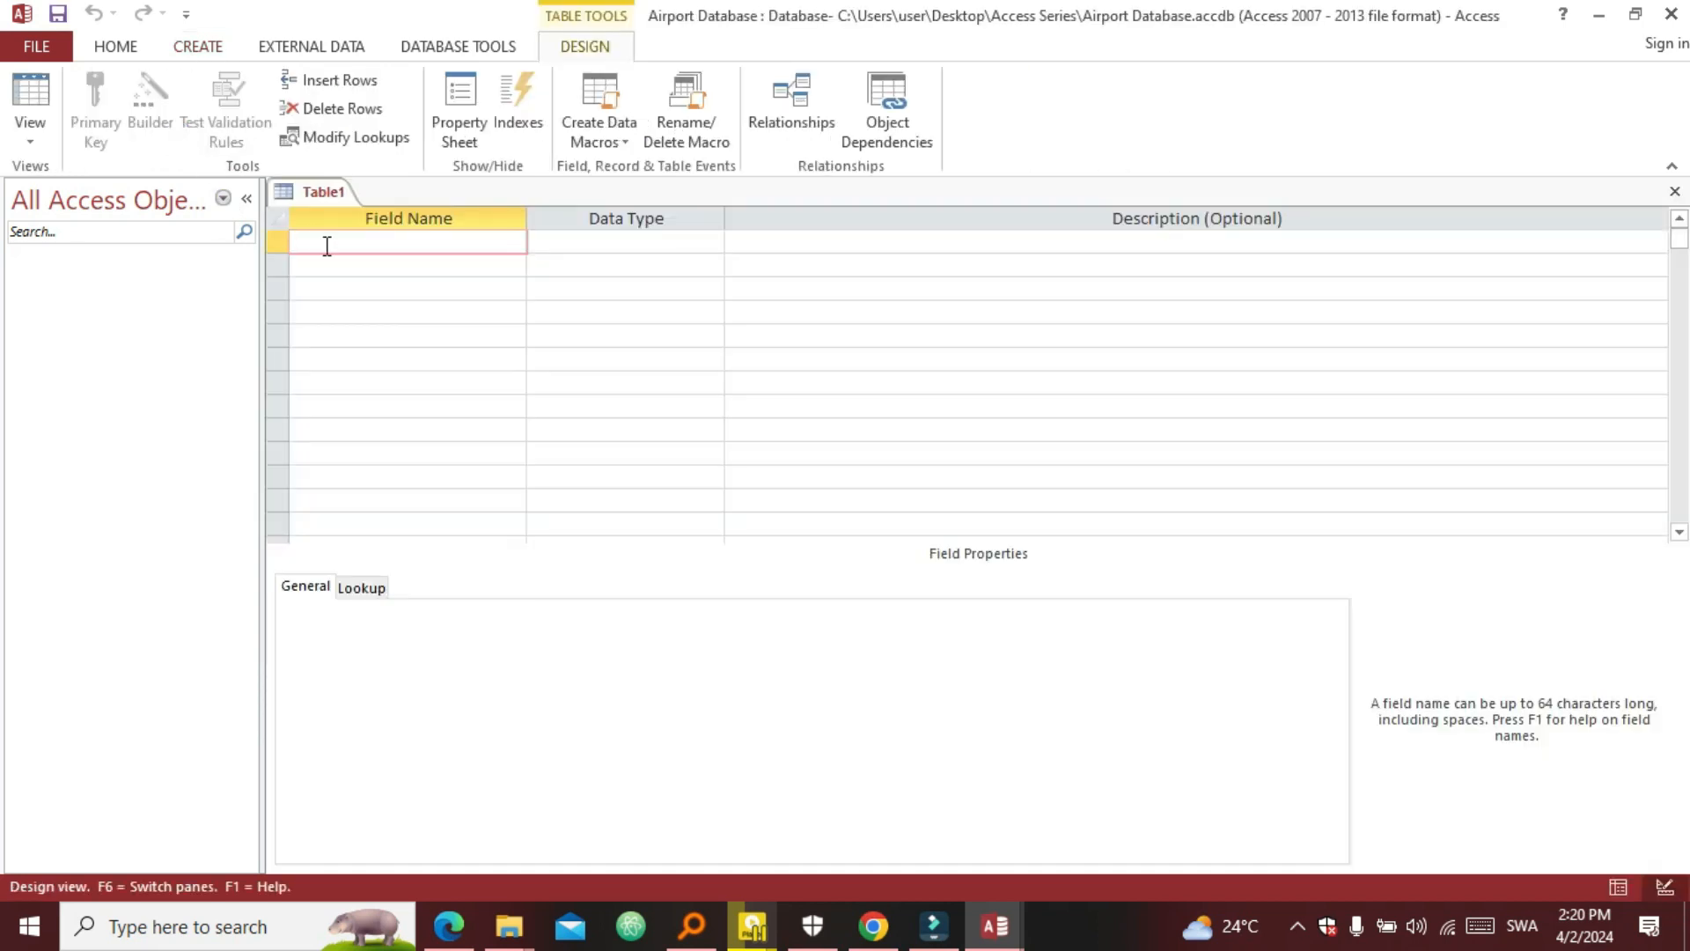
Add a first field named ID to the table and set its data type to AutoNumber
left_click(338, 247)
key("Caps_Lock")
type("I")
key("Caps_Lock")
type("d")
key("BackSpace")
key("Caps_Lock")
type("D")
key("Caps_Lock")
left_click(561, 242)
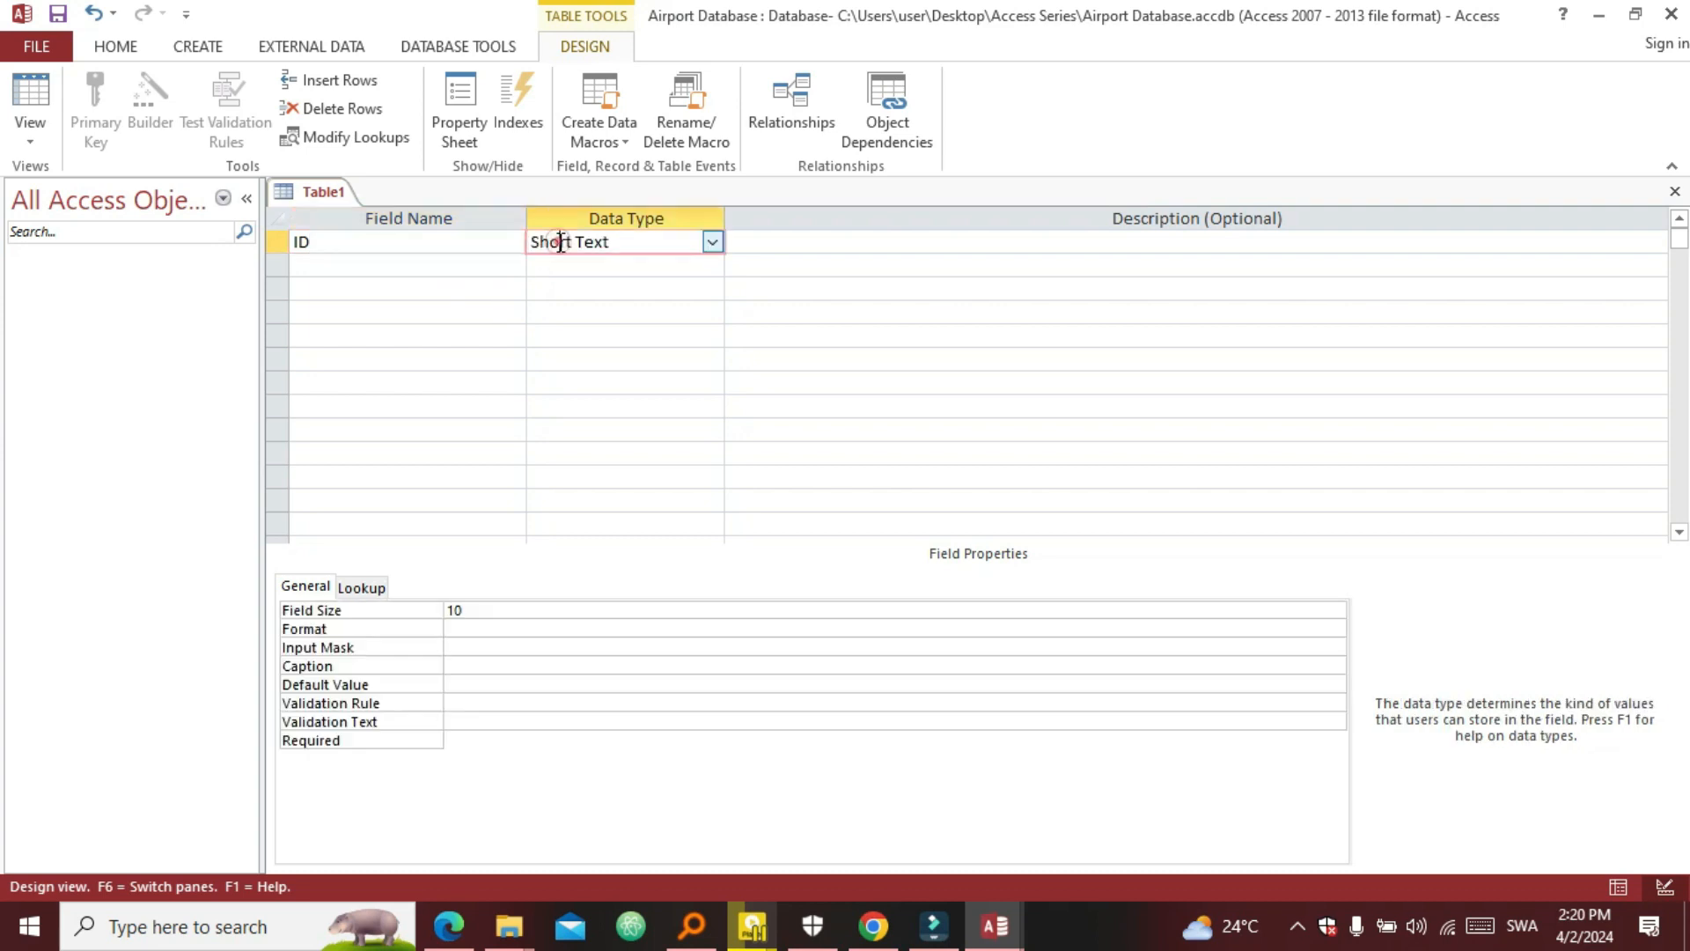
left_click(712, 242)
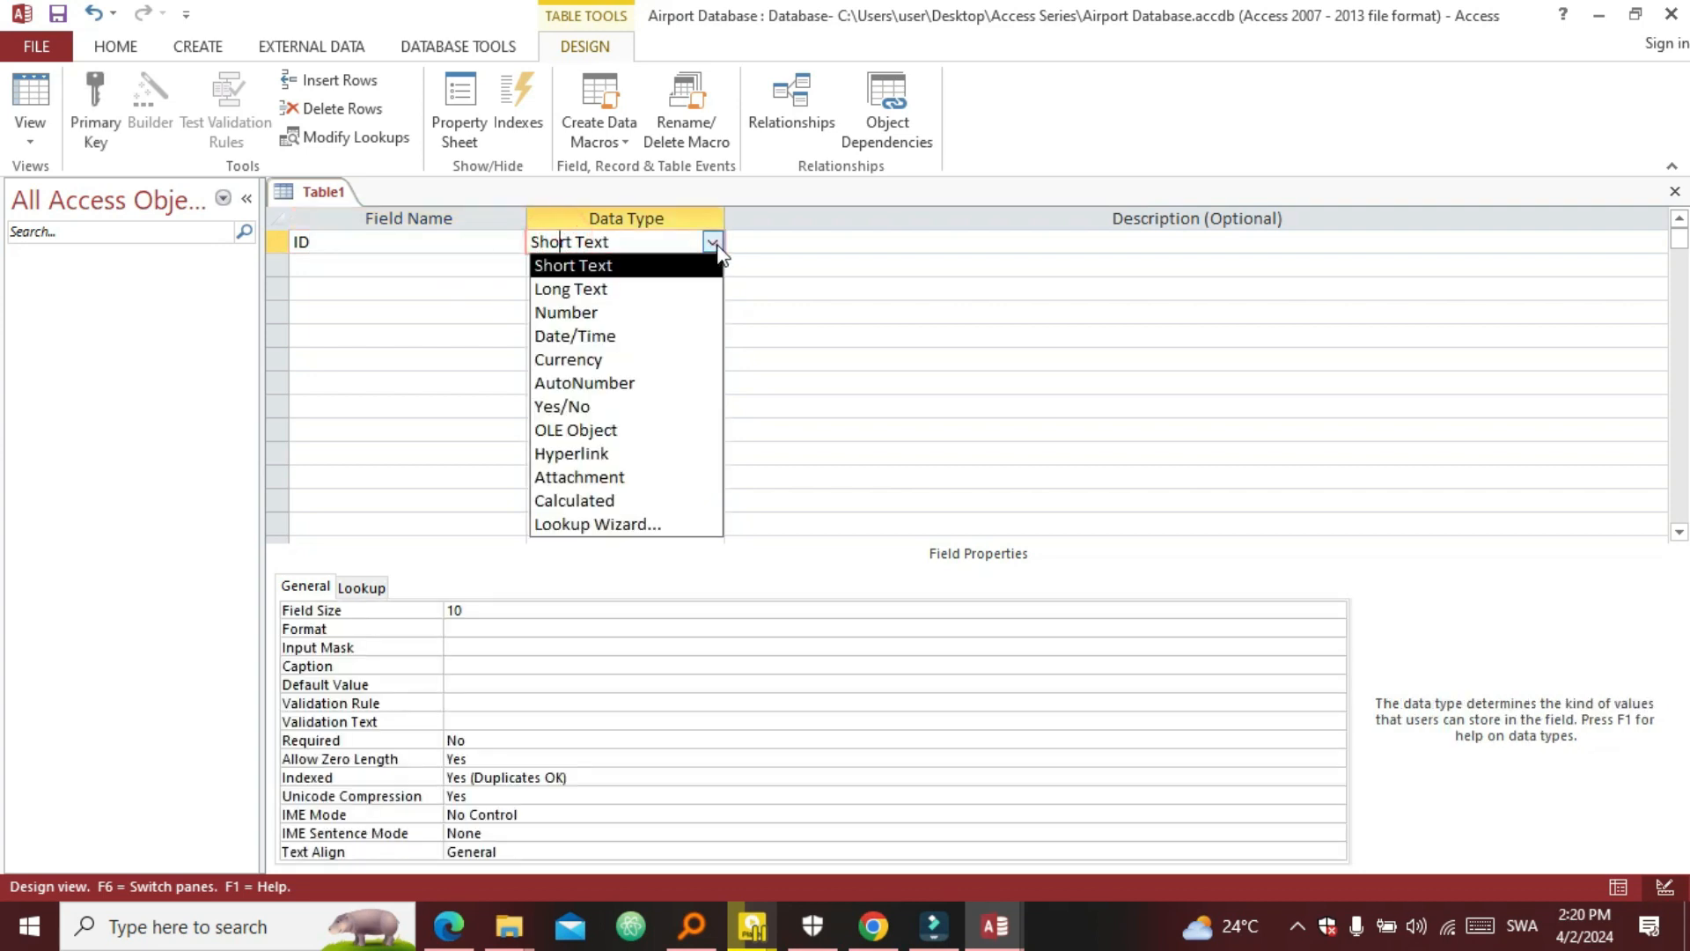
left_click(591, 382)
Add a FirstName field of type Short Text and set its field size to 20
left_click(315, 266)
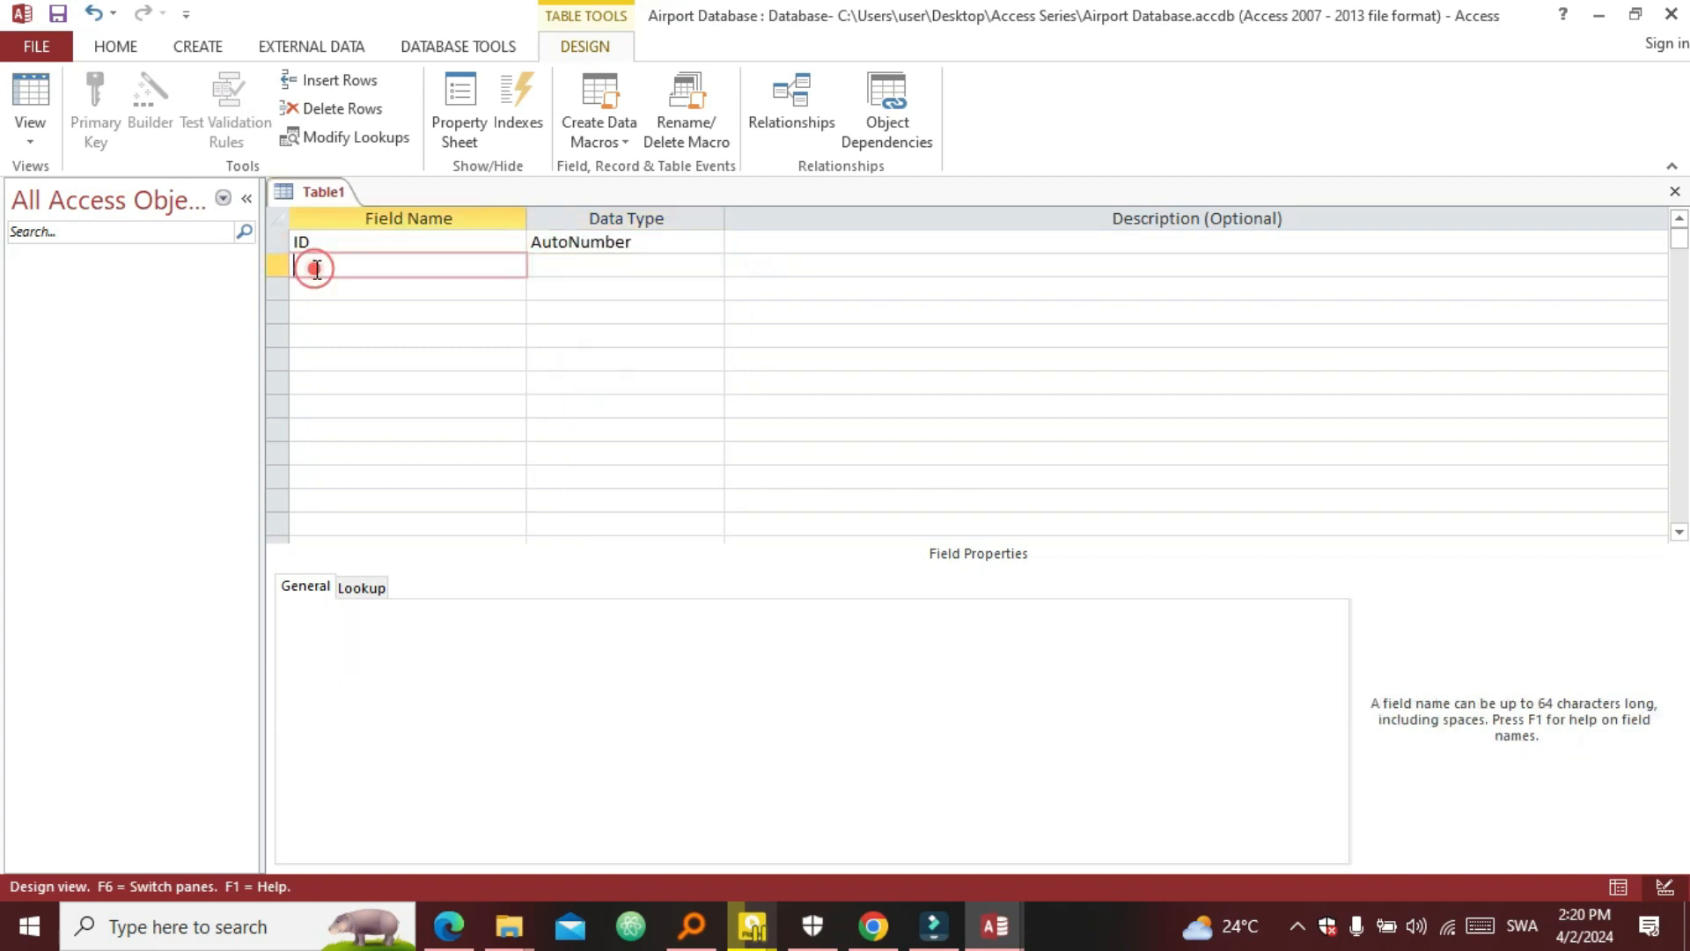
key("Caps_Lock")
type("F")
key("Caps_Lock")
type("irstName")
left_click(594, 264)
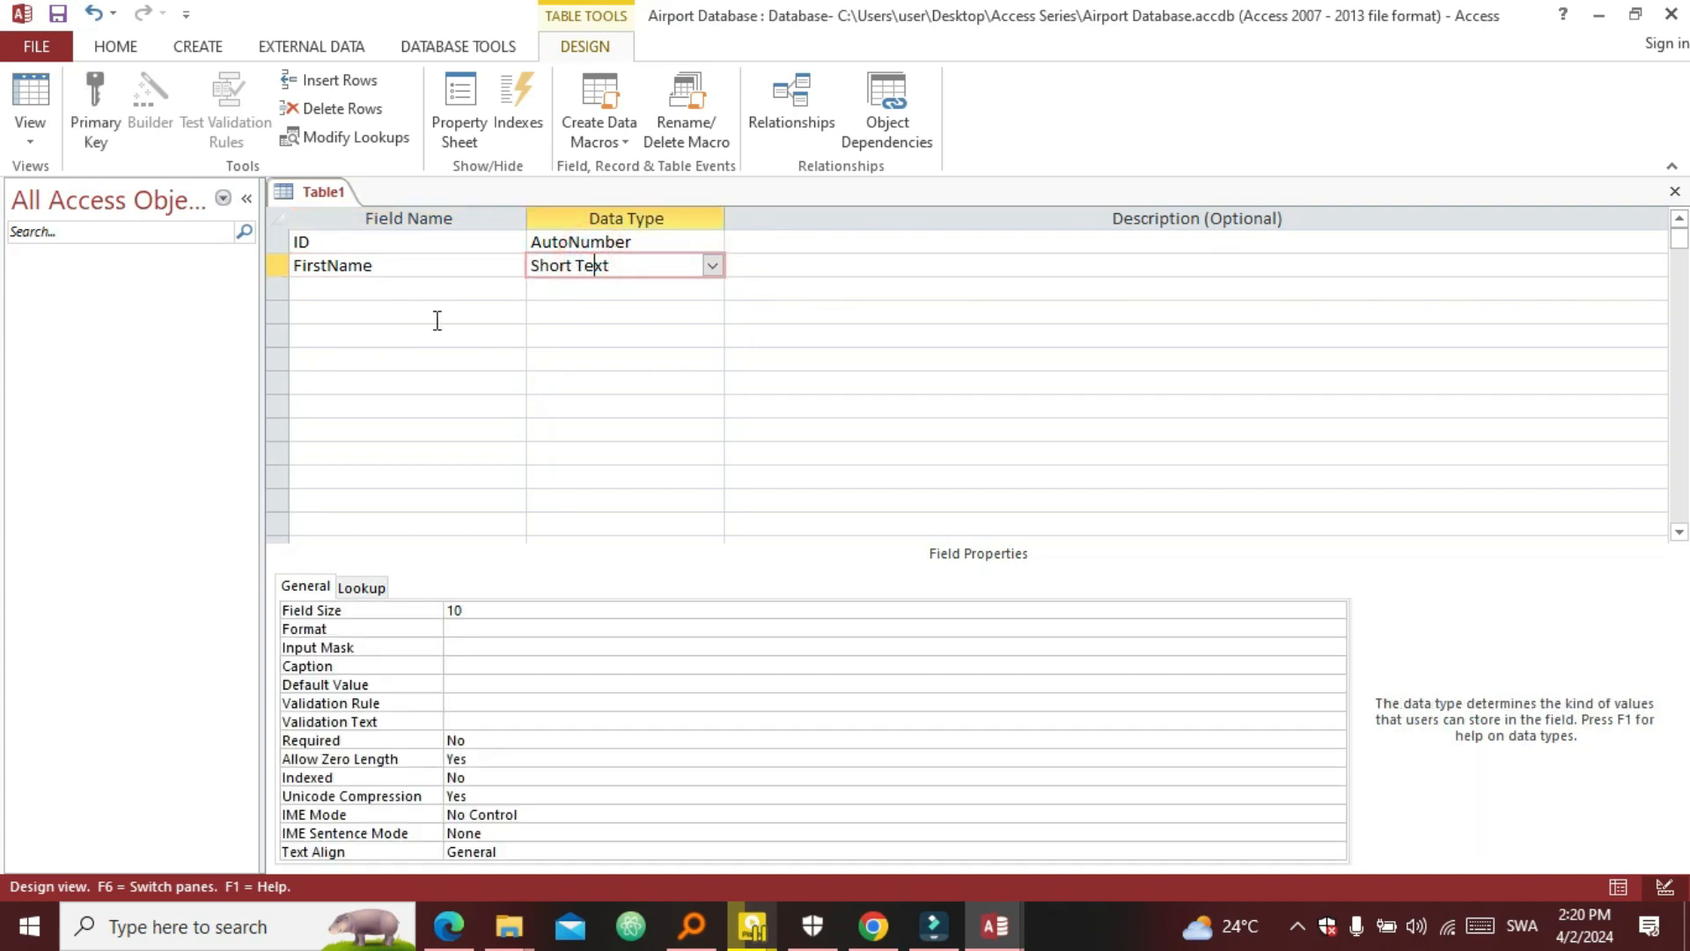
left_click(509, 608)
key("BackSpace")
key("BackSpace")
type("20")
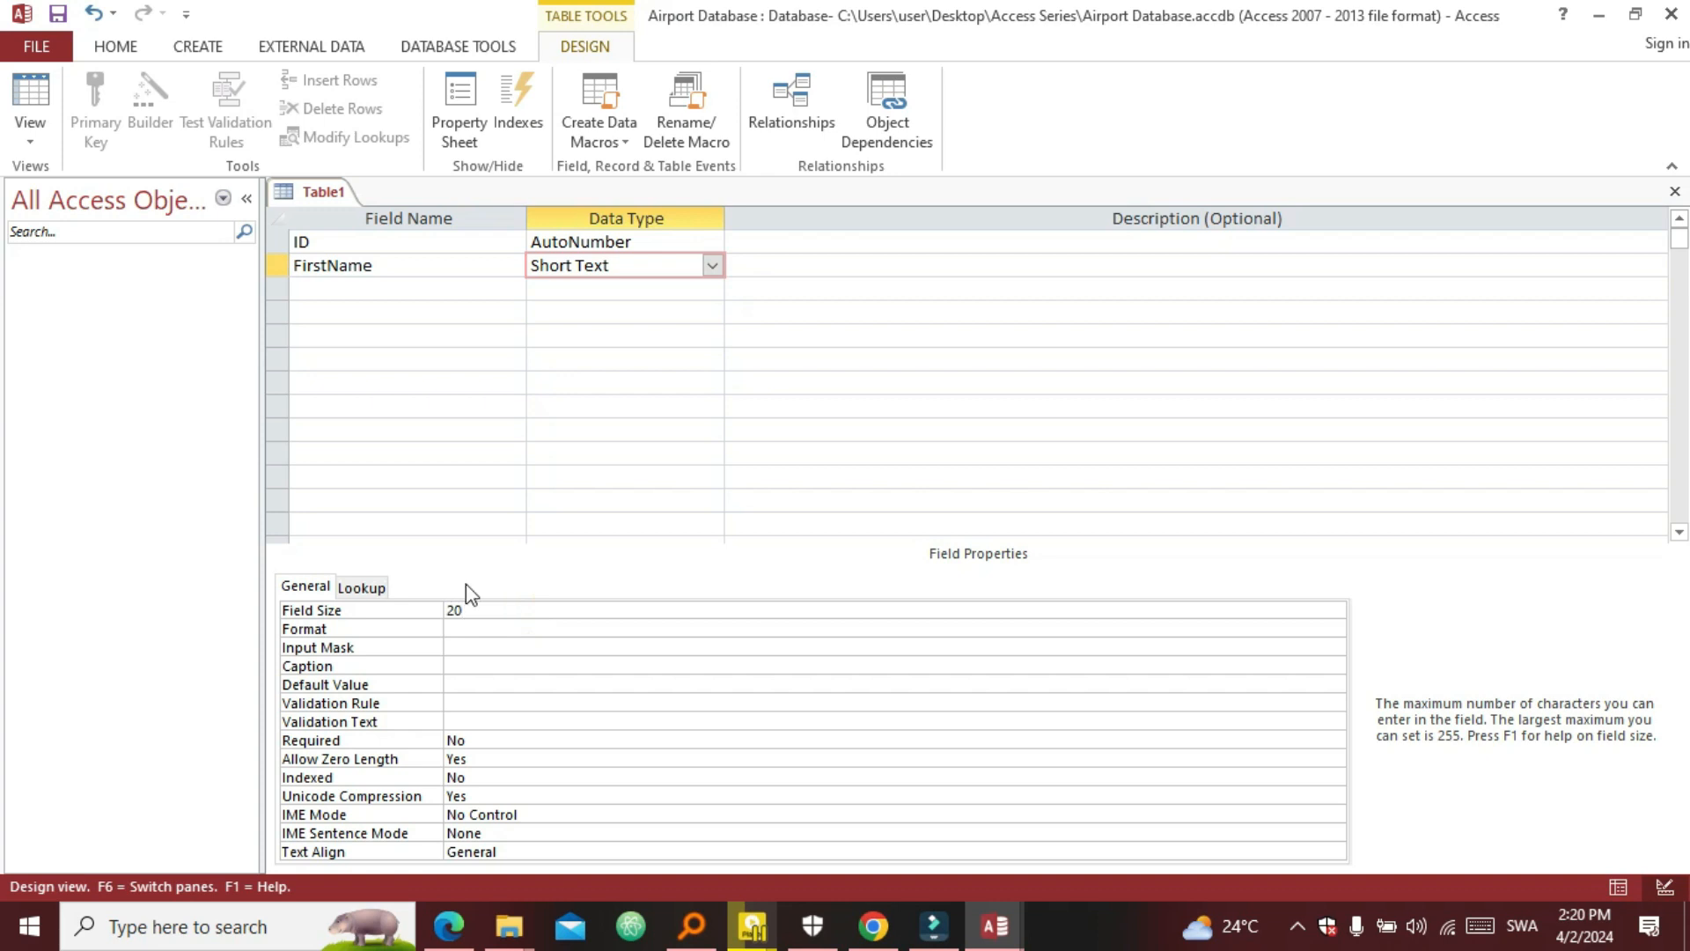
Add a SecondName field of type Short Text below FirstName
left_click(335, 287)
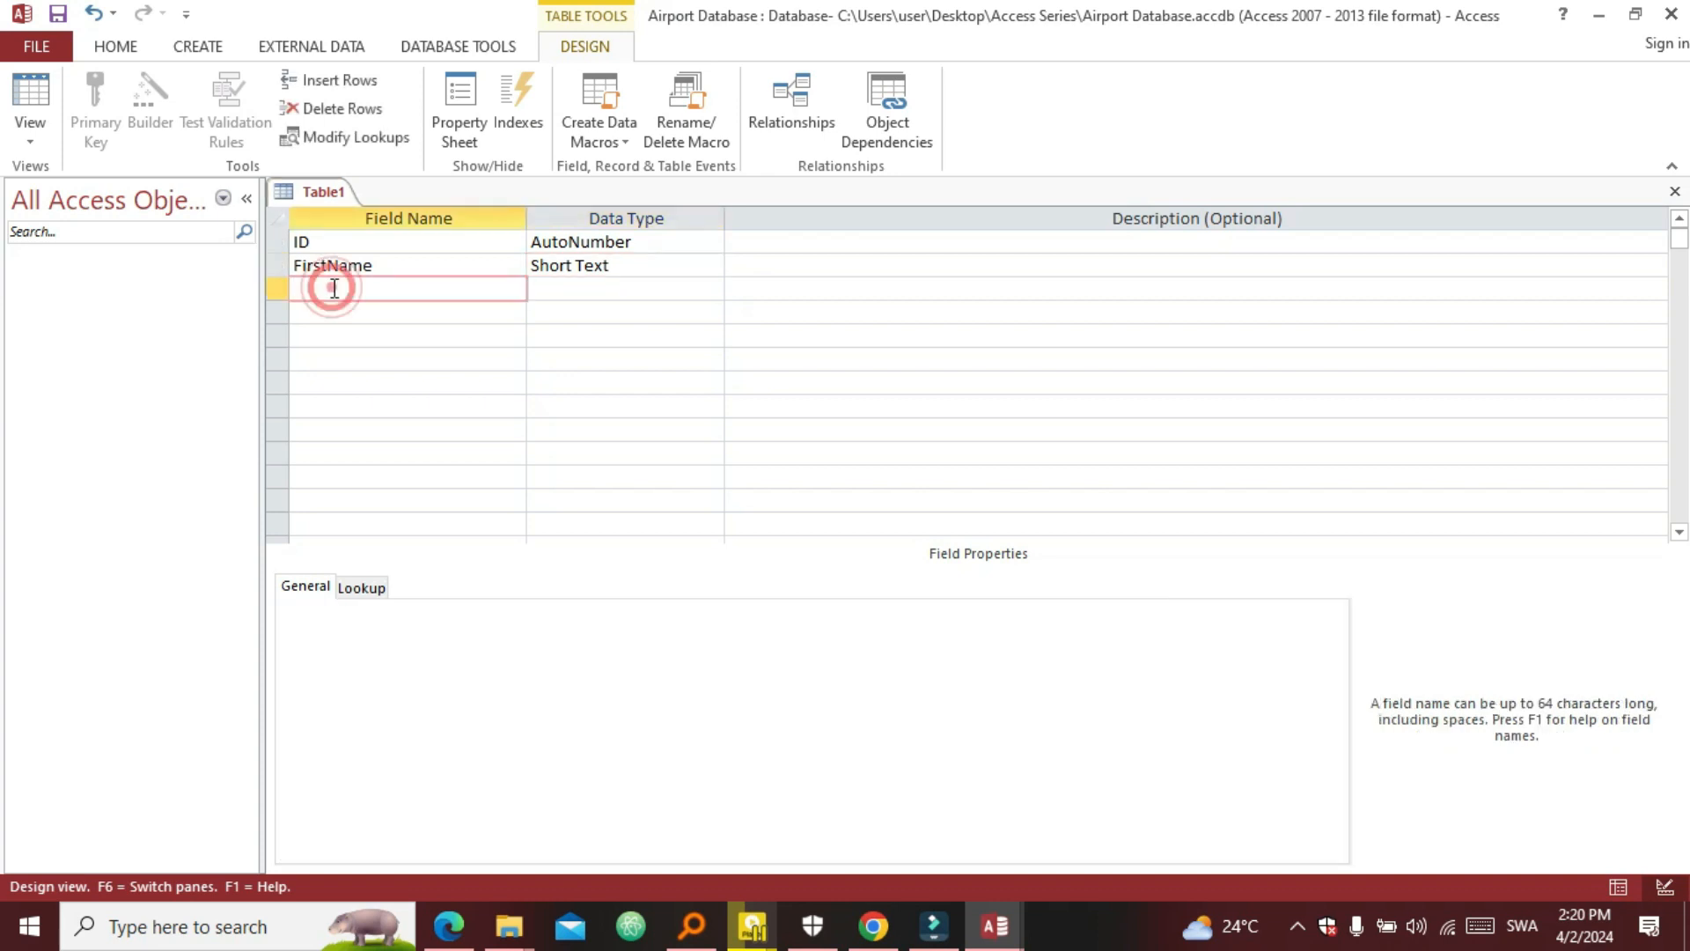
type("SecondName")
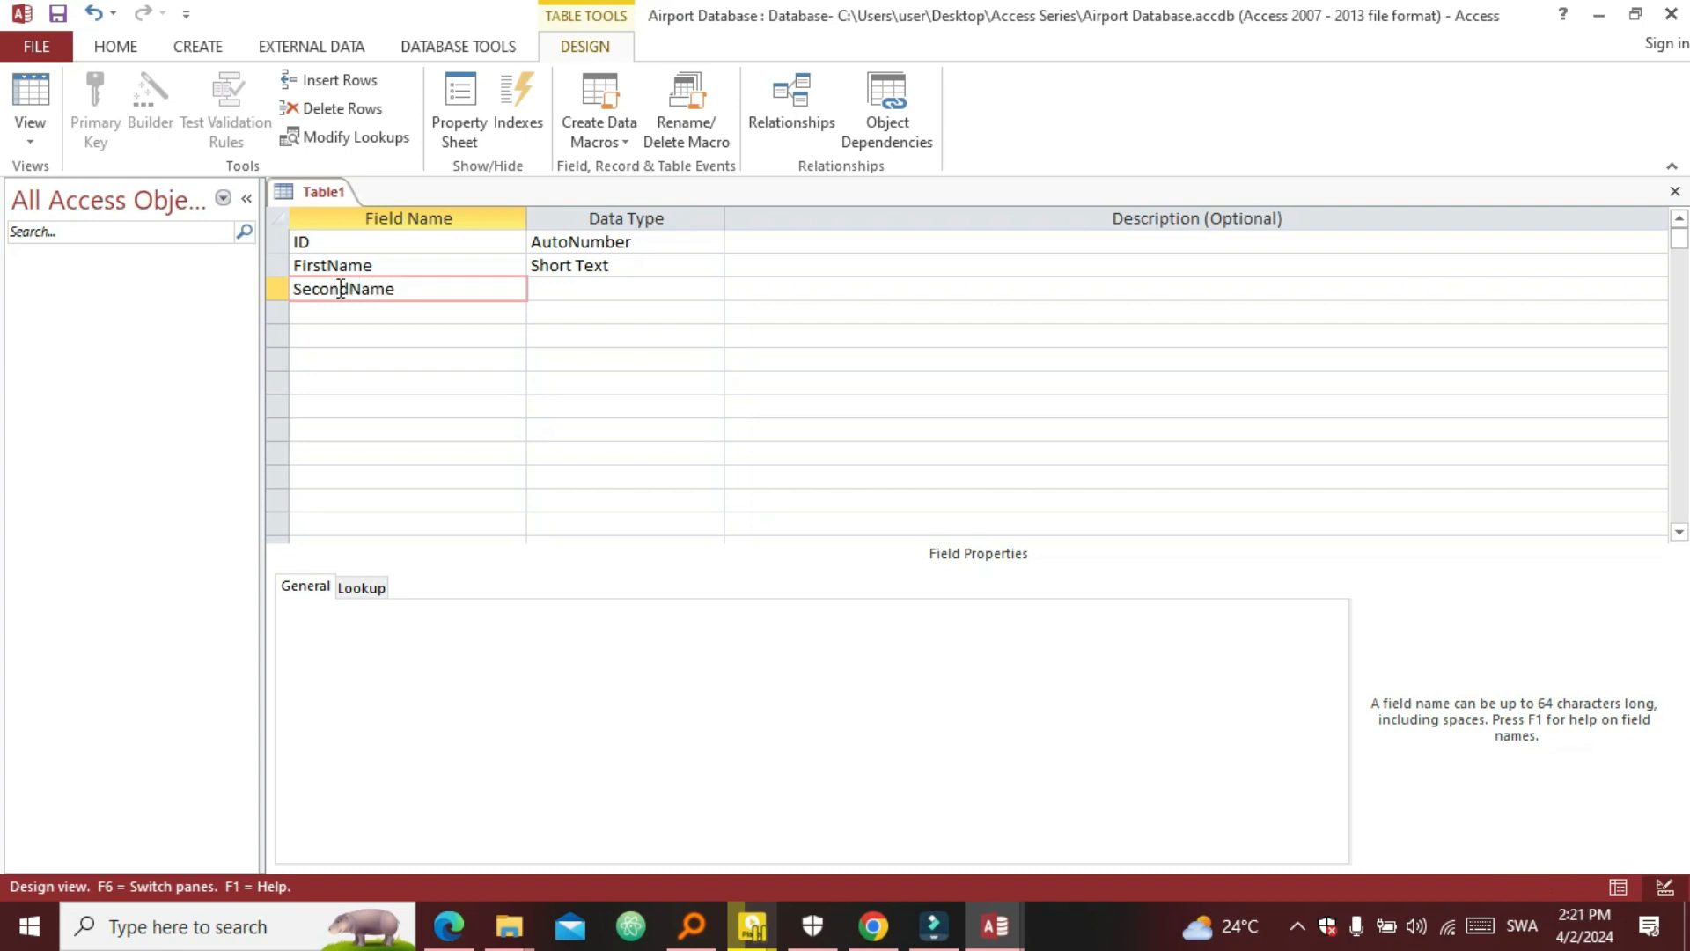
left_click(636, 290)
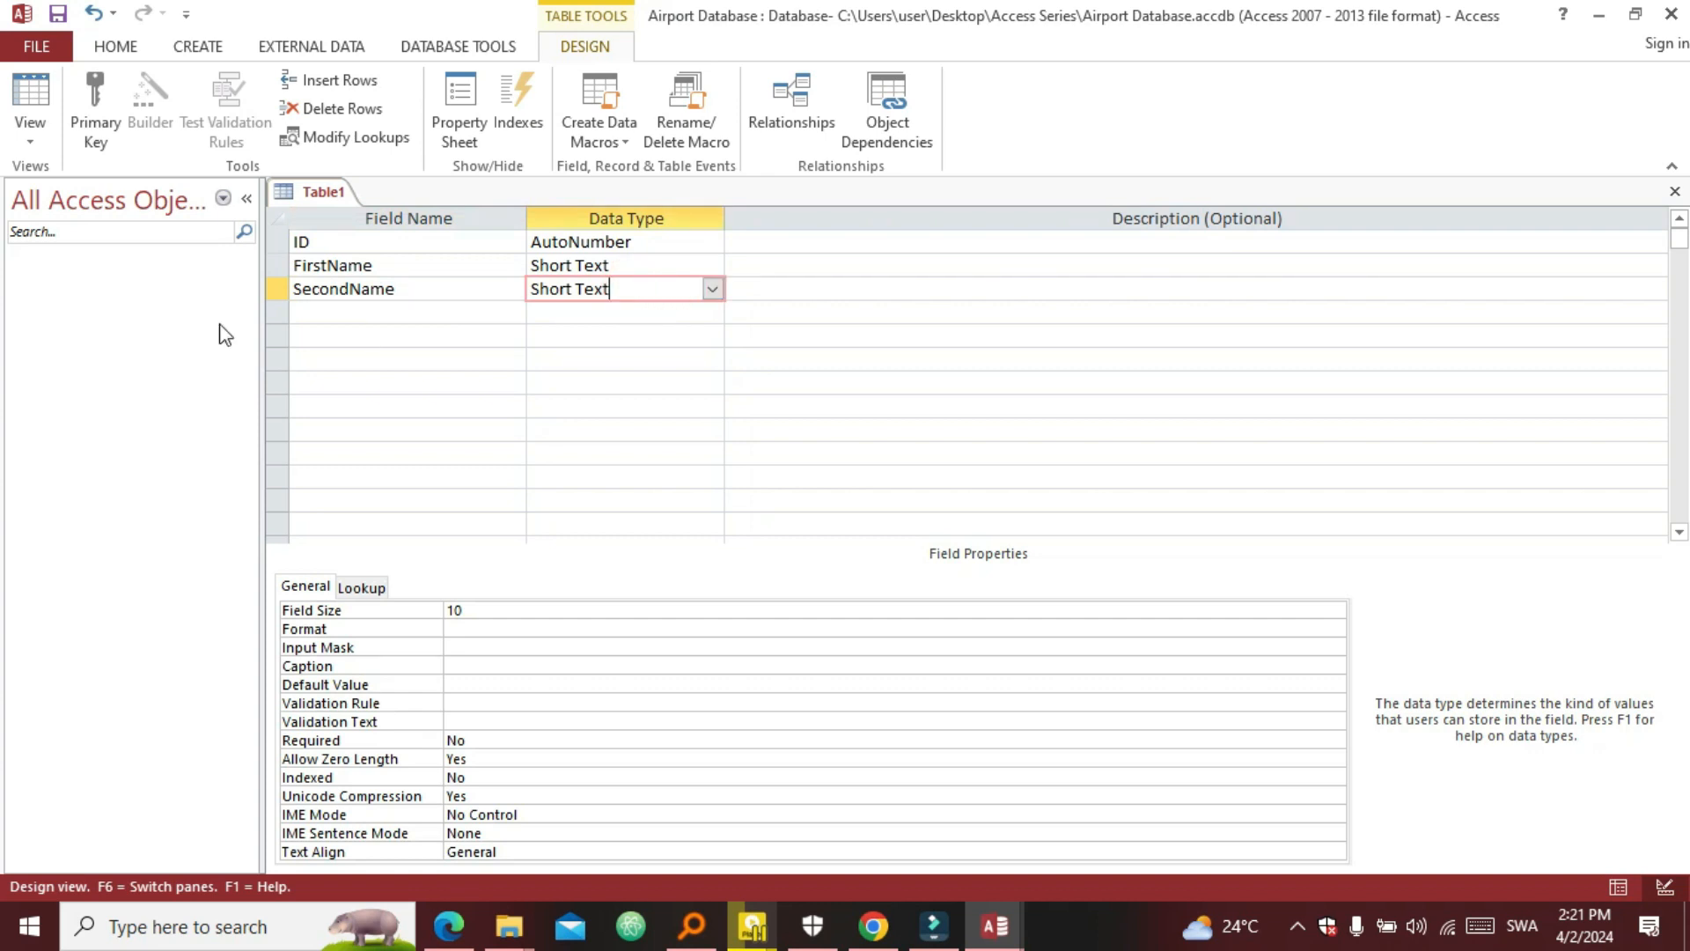
Add a field named Gender below SecondName
left_click(356, 310)
key("Caps_Lock")
type("G")
key("Caps_Lock")
type("ender")
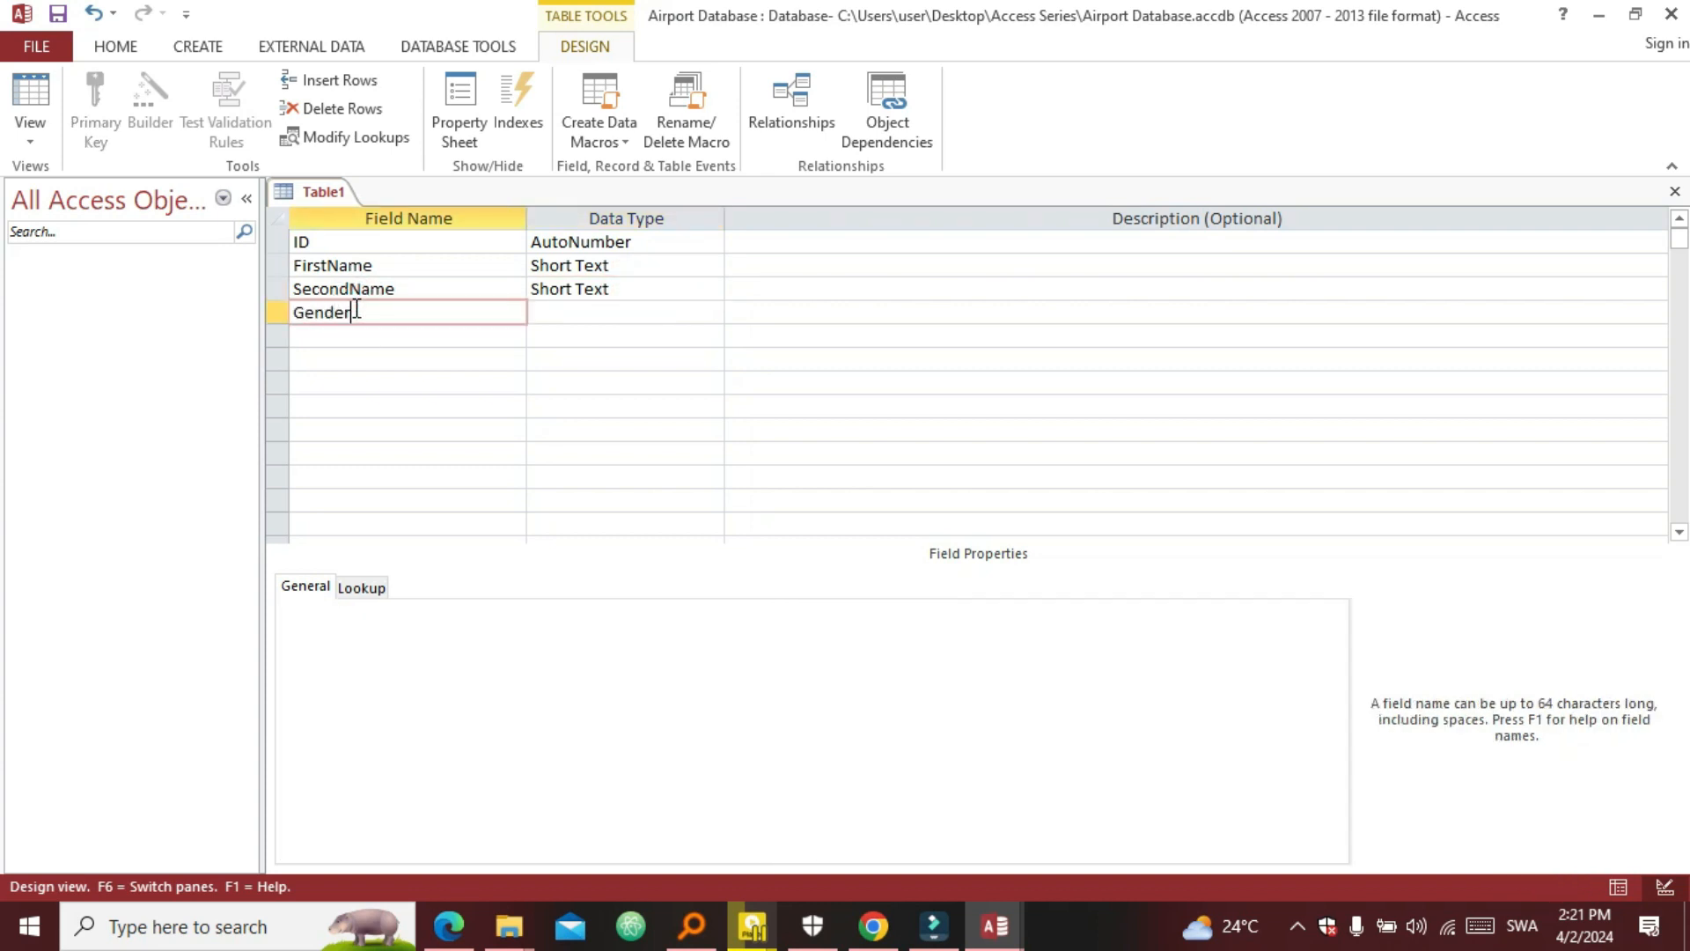
Start the Lookup Wizard for the Gender field and choose to supply the lookup values manually
left_click(582, 310)
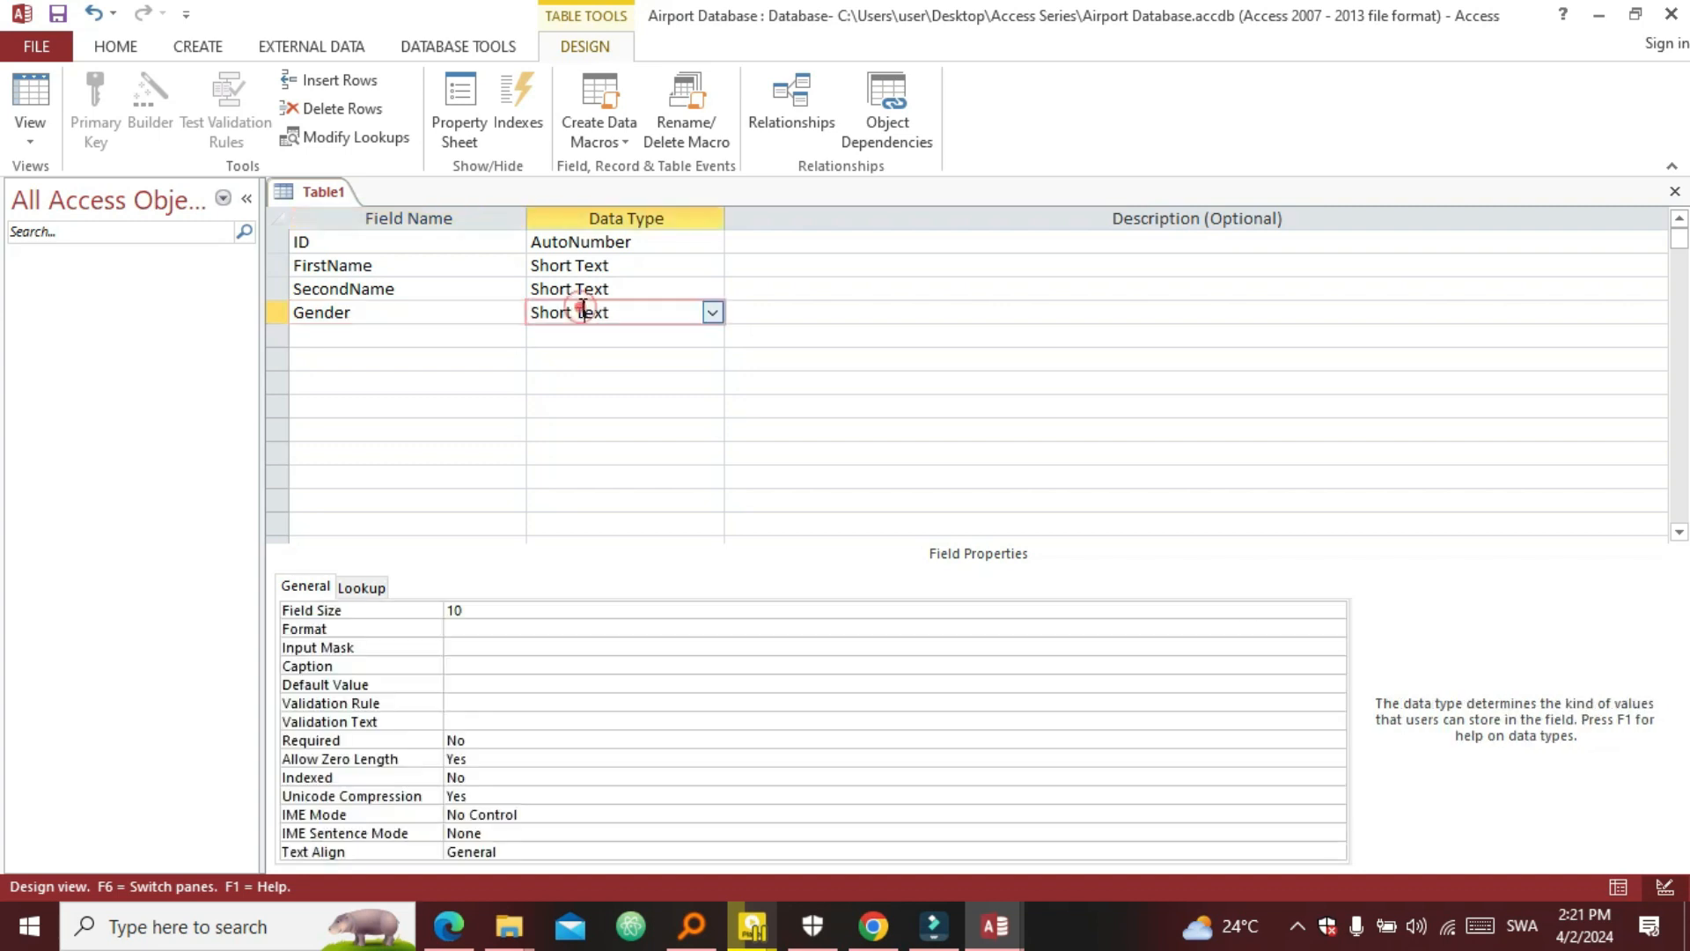
left_click(712, 314)
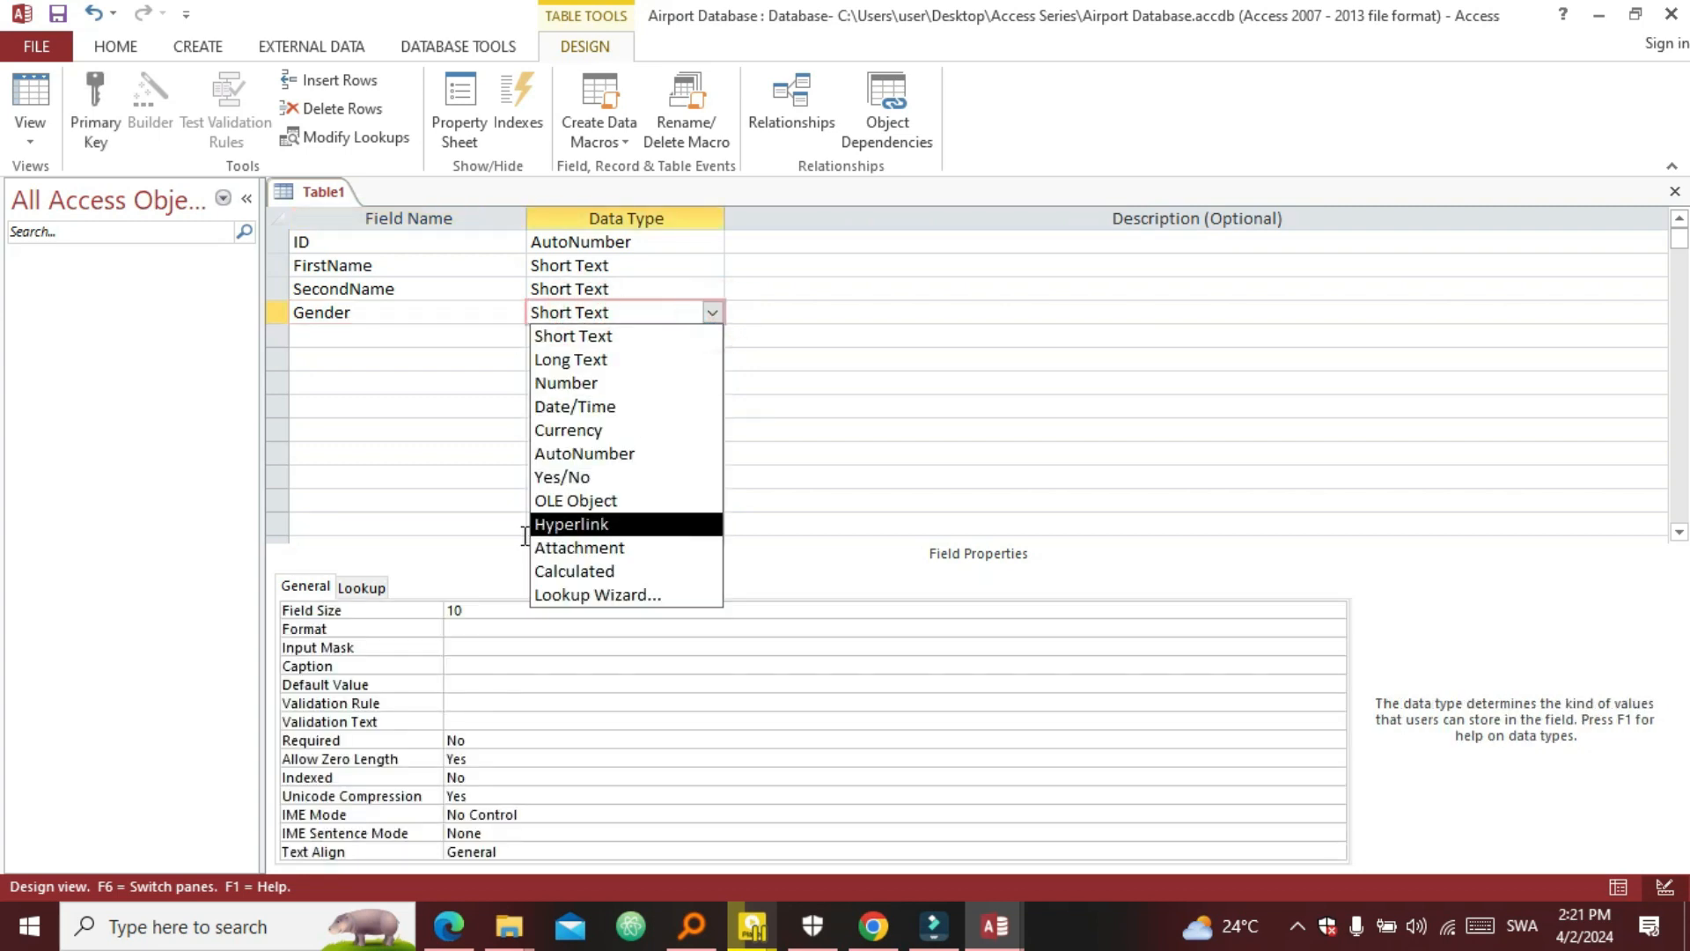
left_click(592, 594)
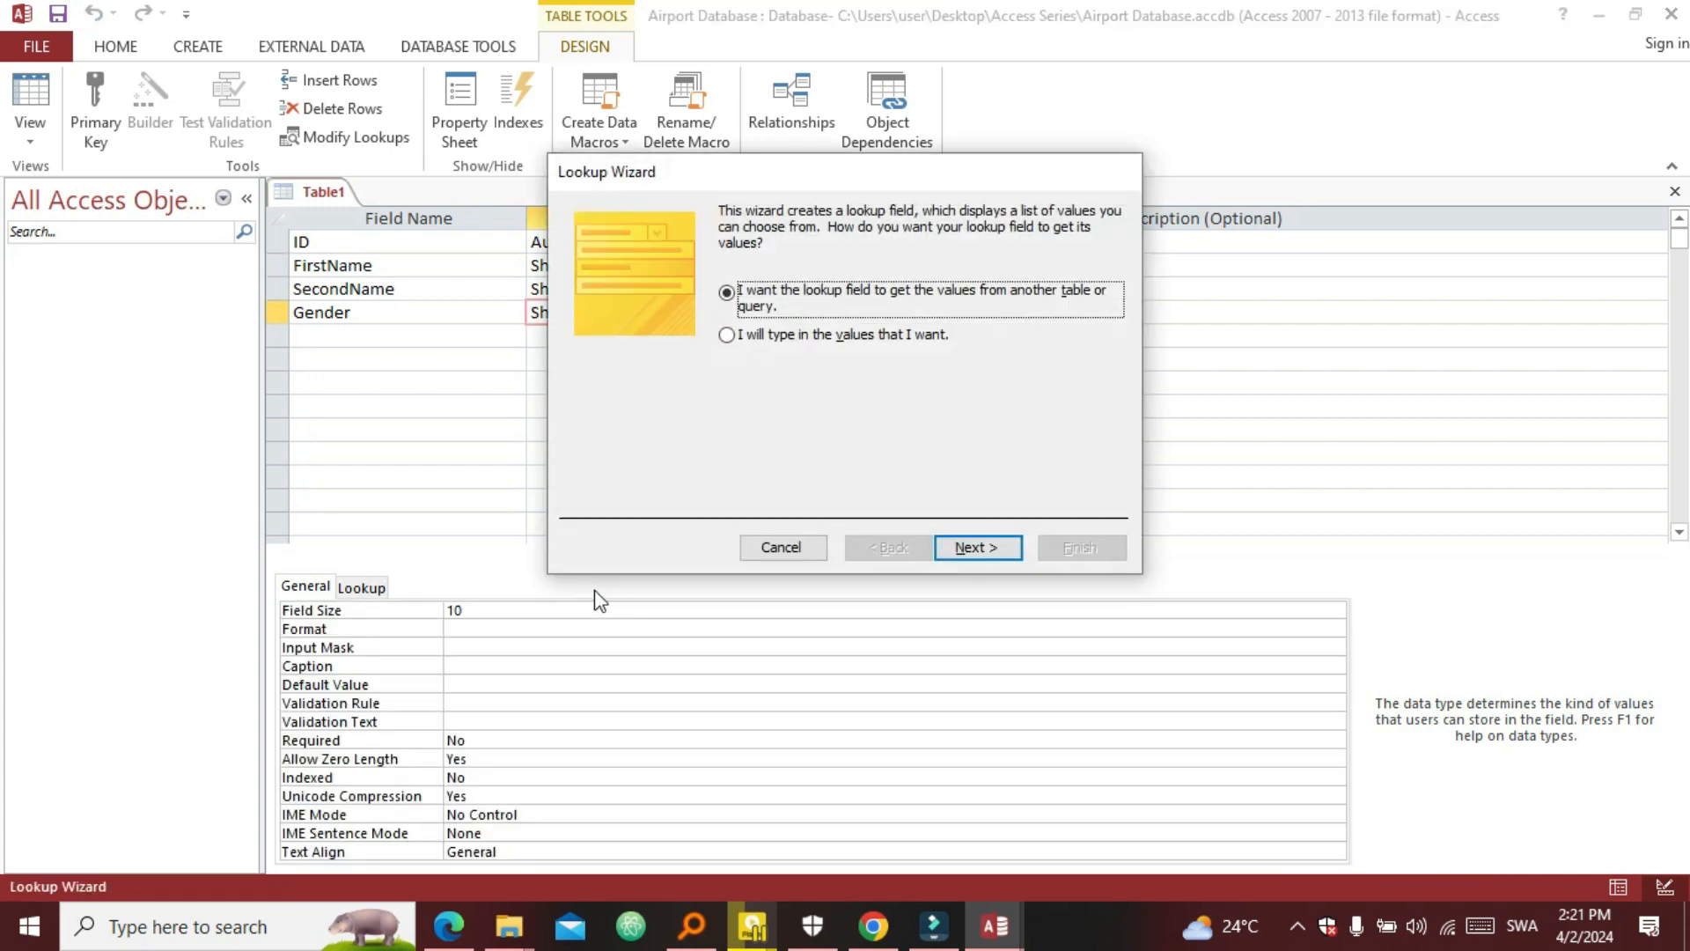
left_click(828, 342)
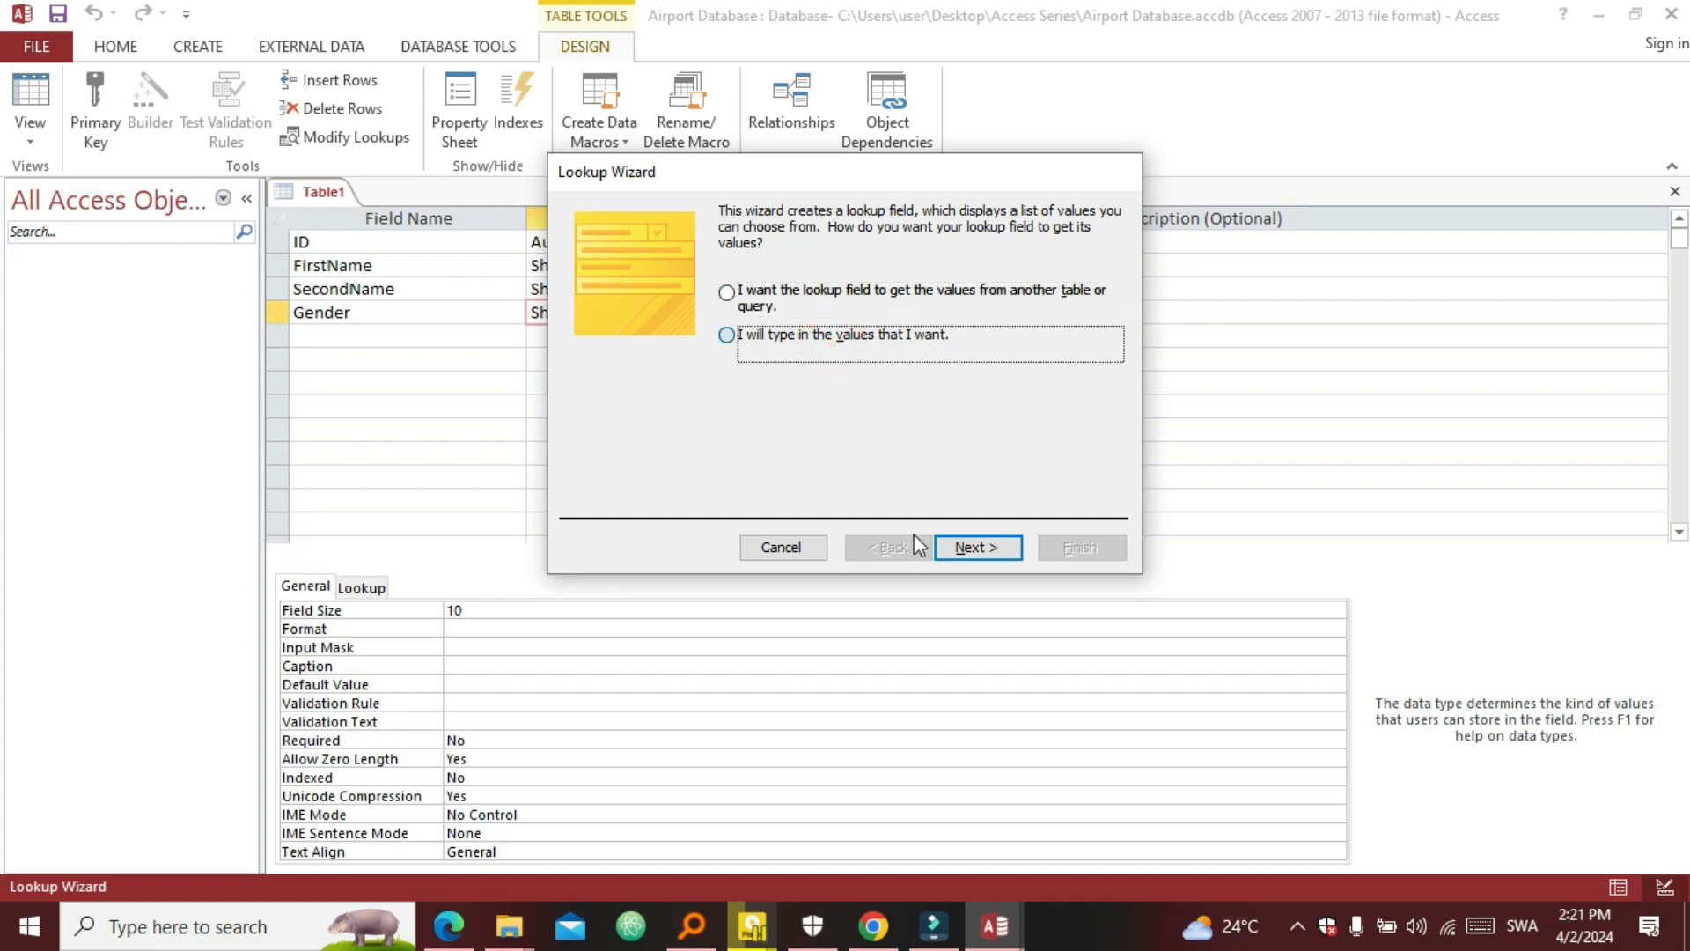
left_click(990, 551)
Enter Male as the first value in the Gender lookup list
left_click(642, 357)
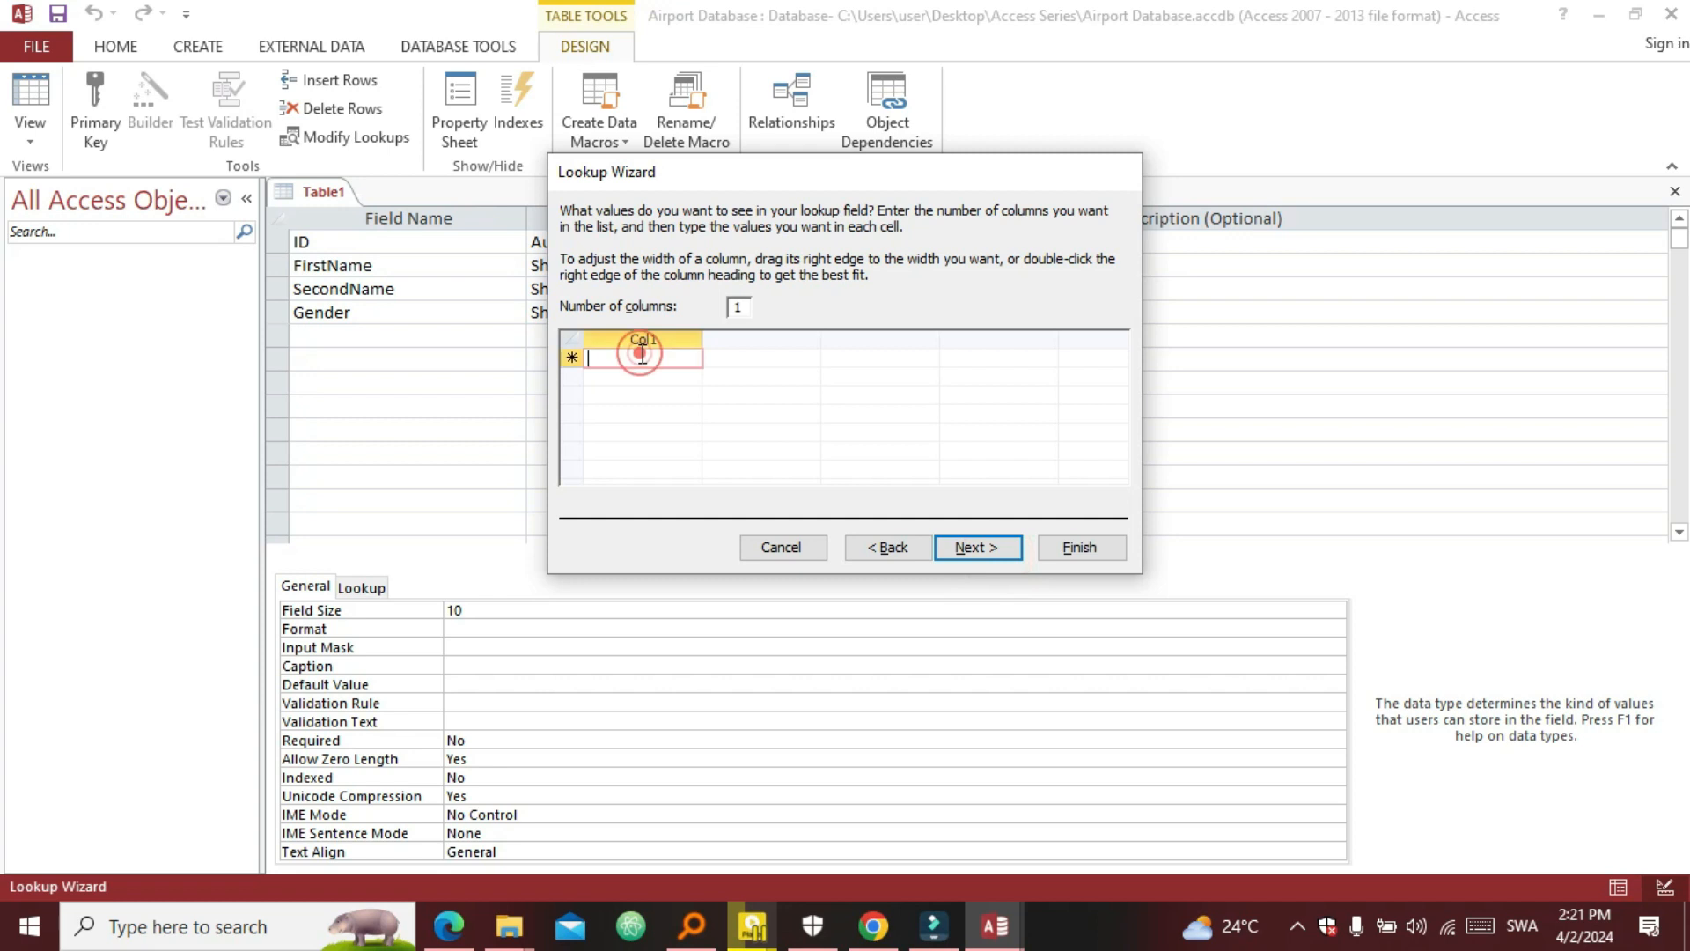
key("Caps_Lock")
type("G")
key("Caps_Lock")
type("e")
key("BackSpace")
key("BackSpace")
key("Caps_Lock")
type("M")
key("Caps_Lock")
type("ale")
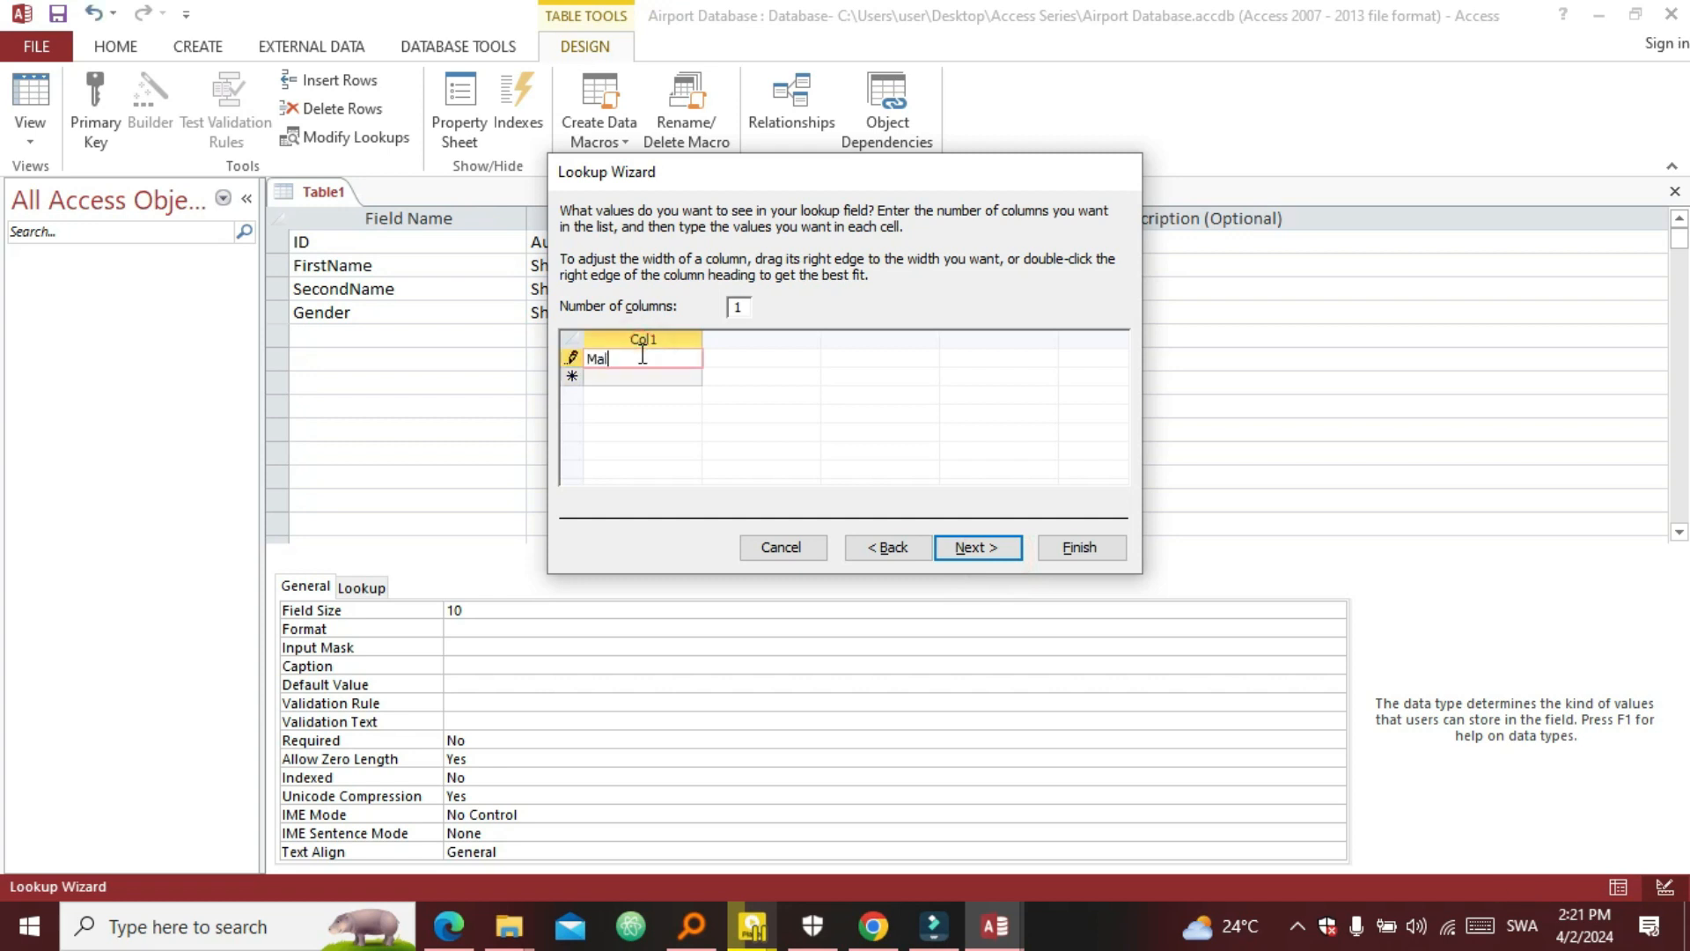
Add Female and Rather Not Say as the second and third Gender lookup values
left_click(609, 377)
key("Caps_Lock")
type("F")
key("Caps_Lock")
type("emale")
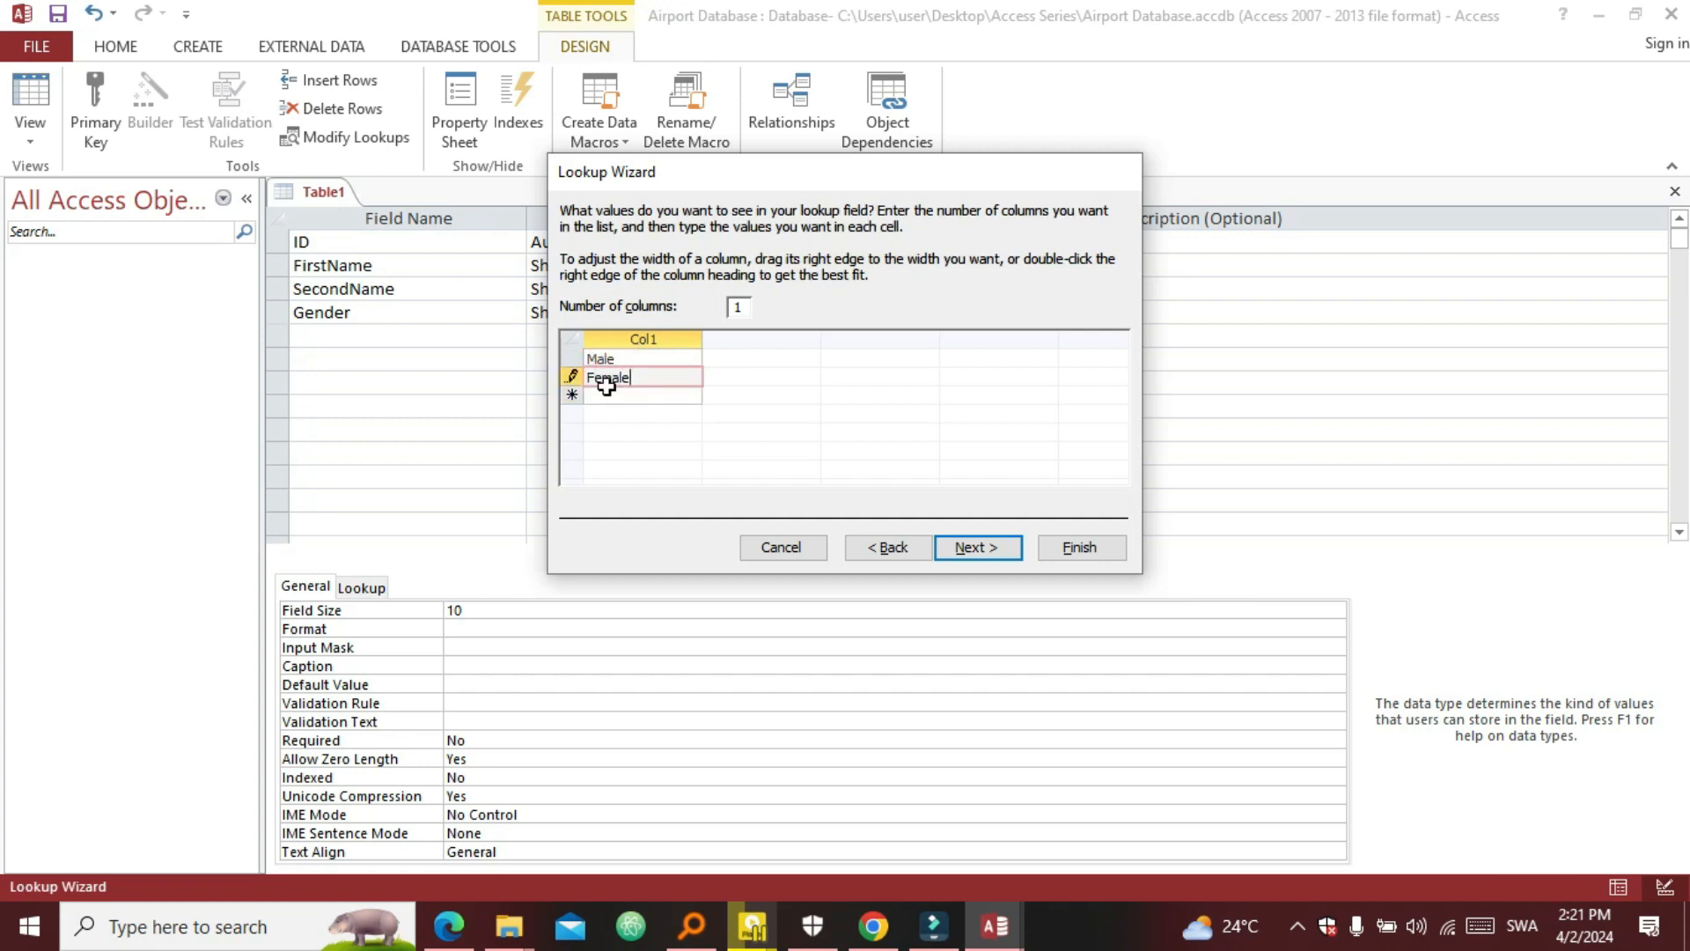
left_click(606, 392)
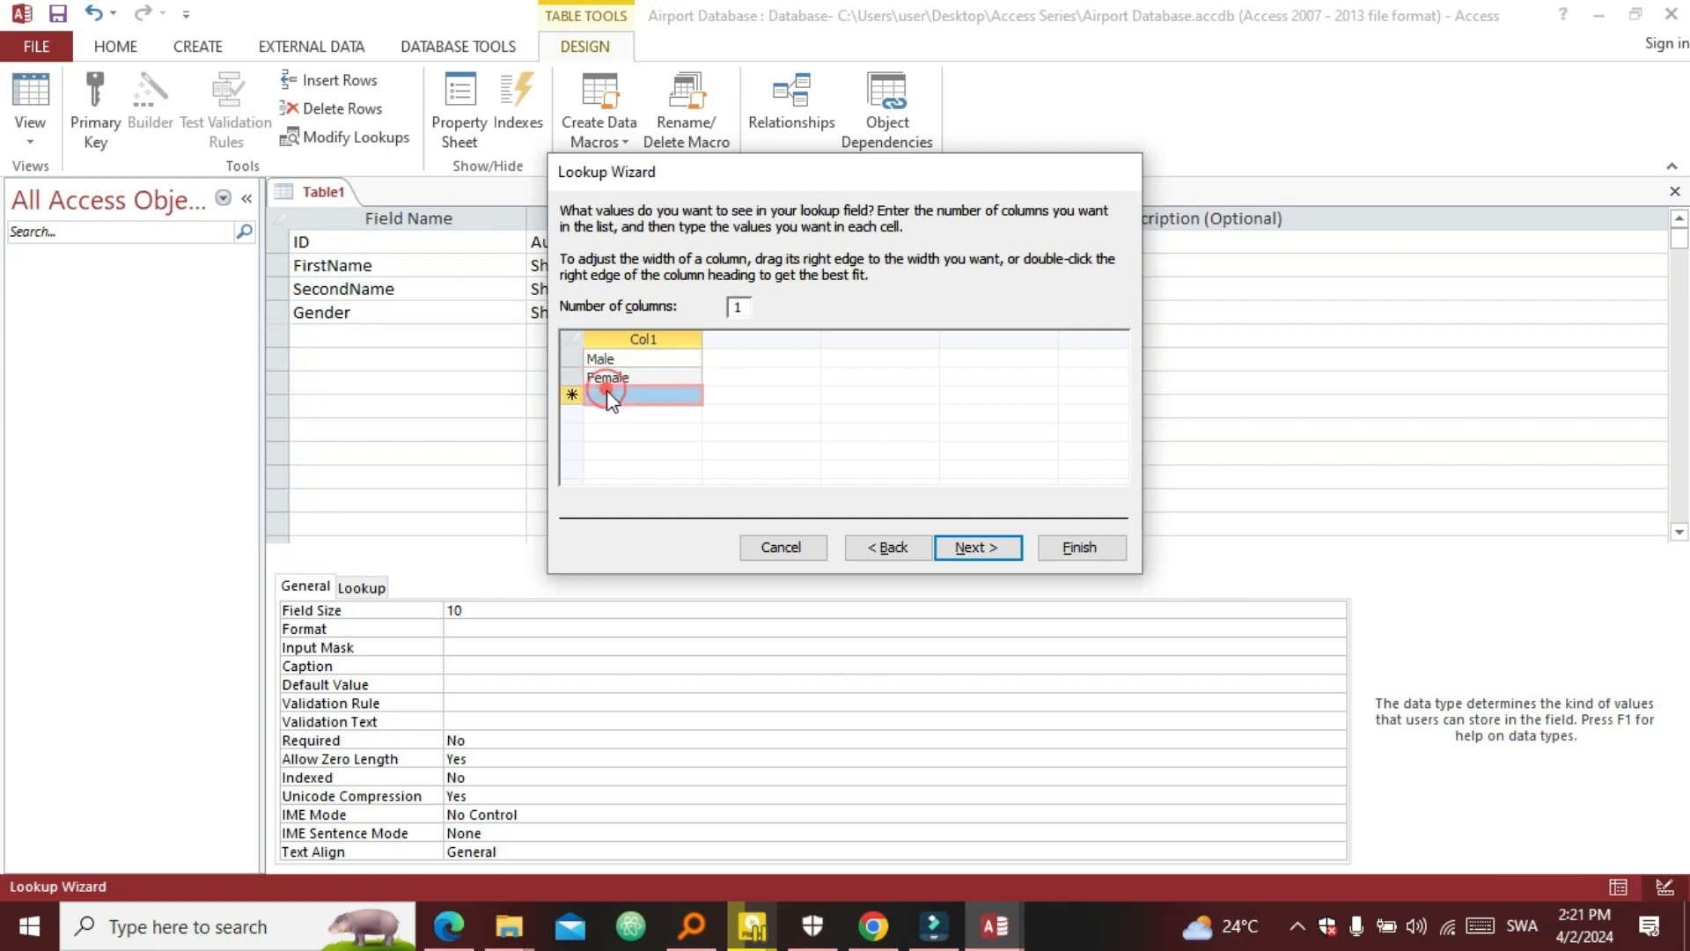
left_click(615, 397)
type("Rath")
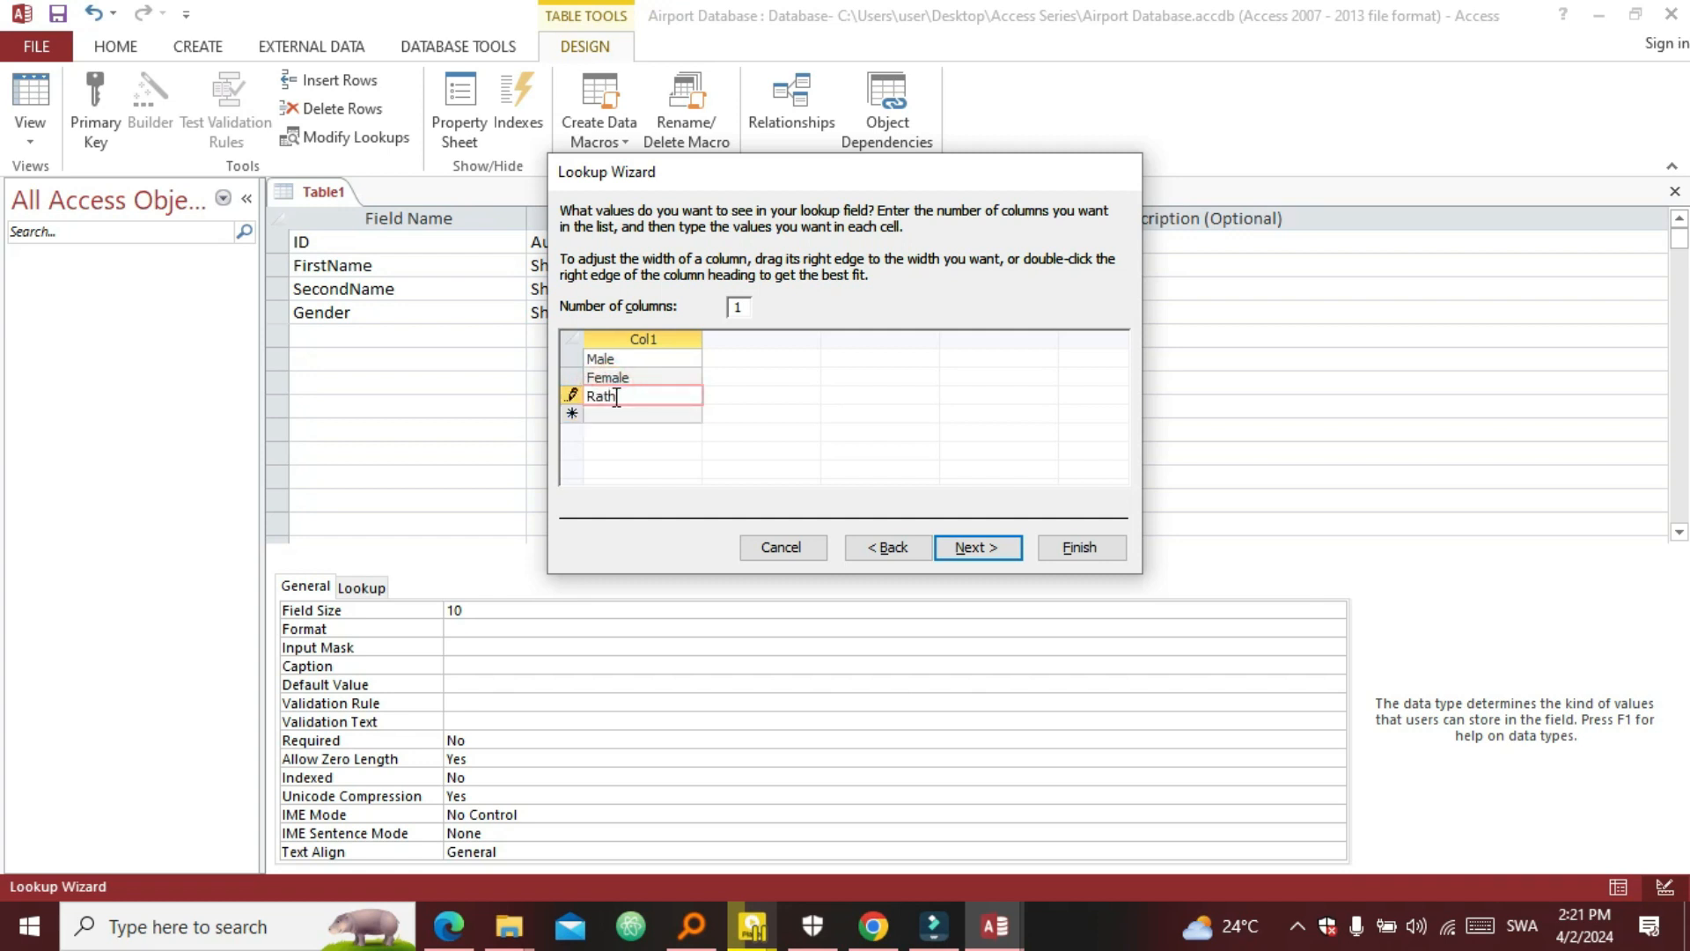
type("Not S")
key("Caps_Lock")
type("ay")
Finish the Gender lookup with entries limited to the list, and display the field's lookup properties
left_click(971, 549)
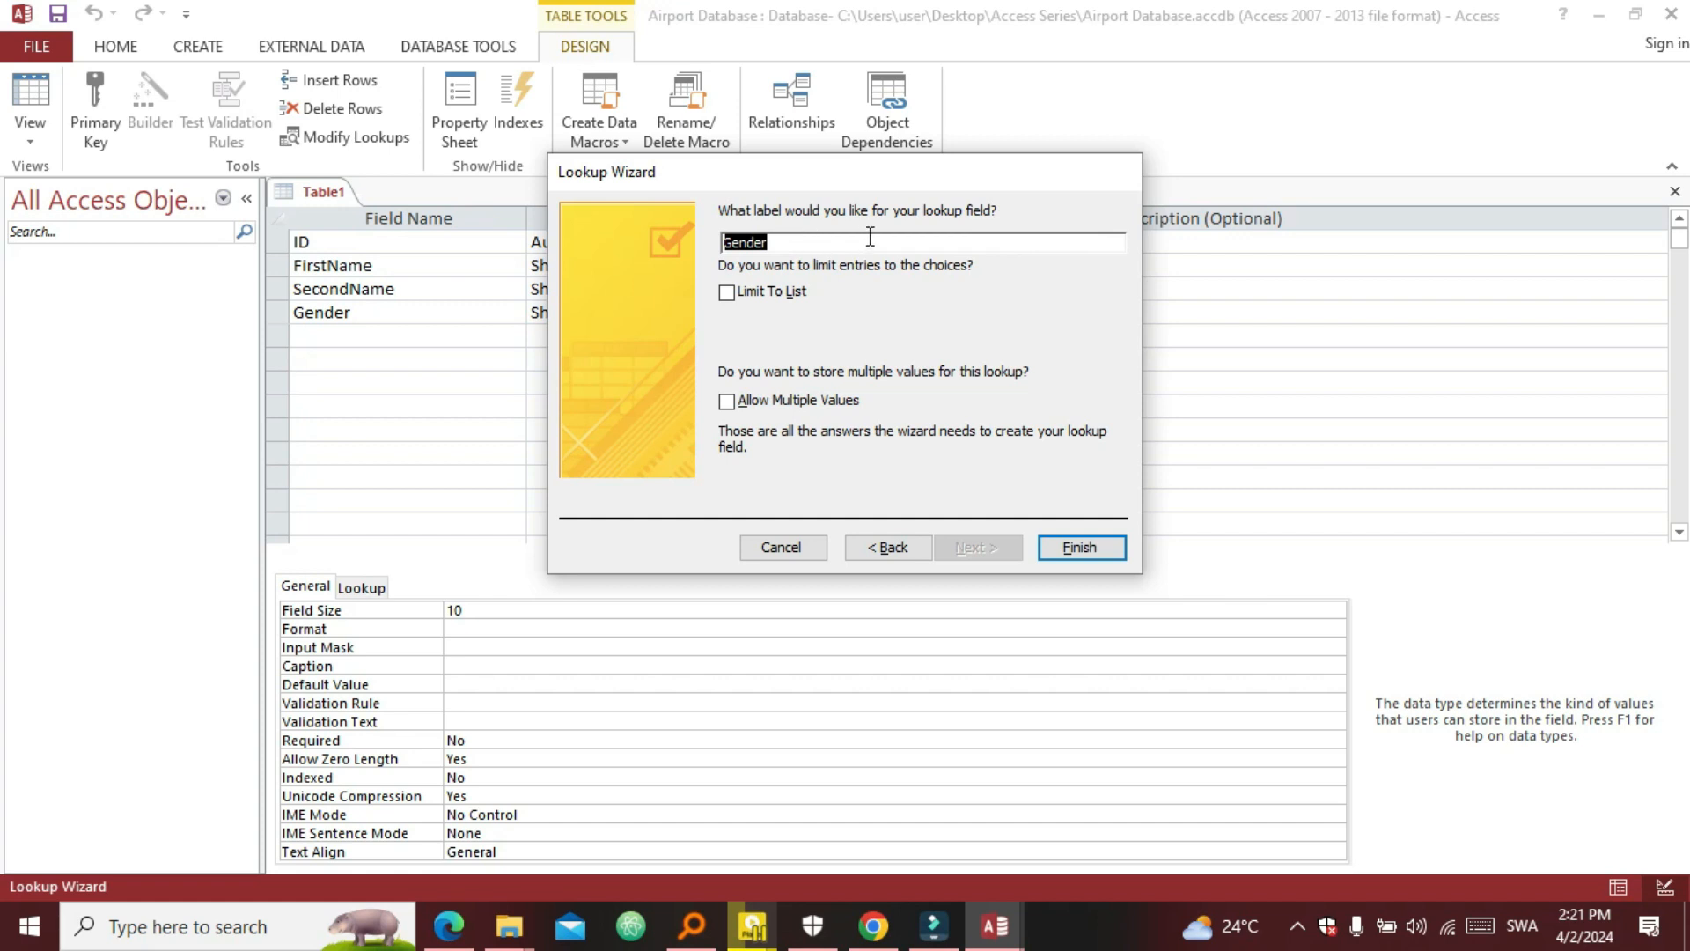
left_click(724, 293)
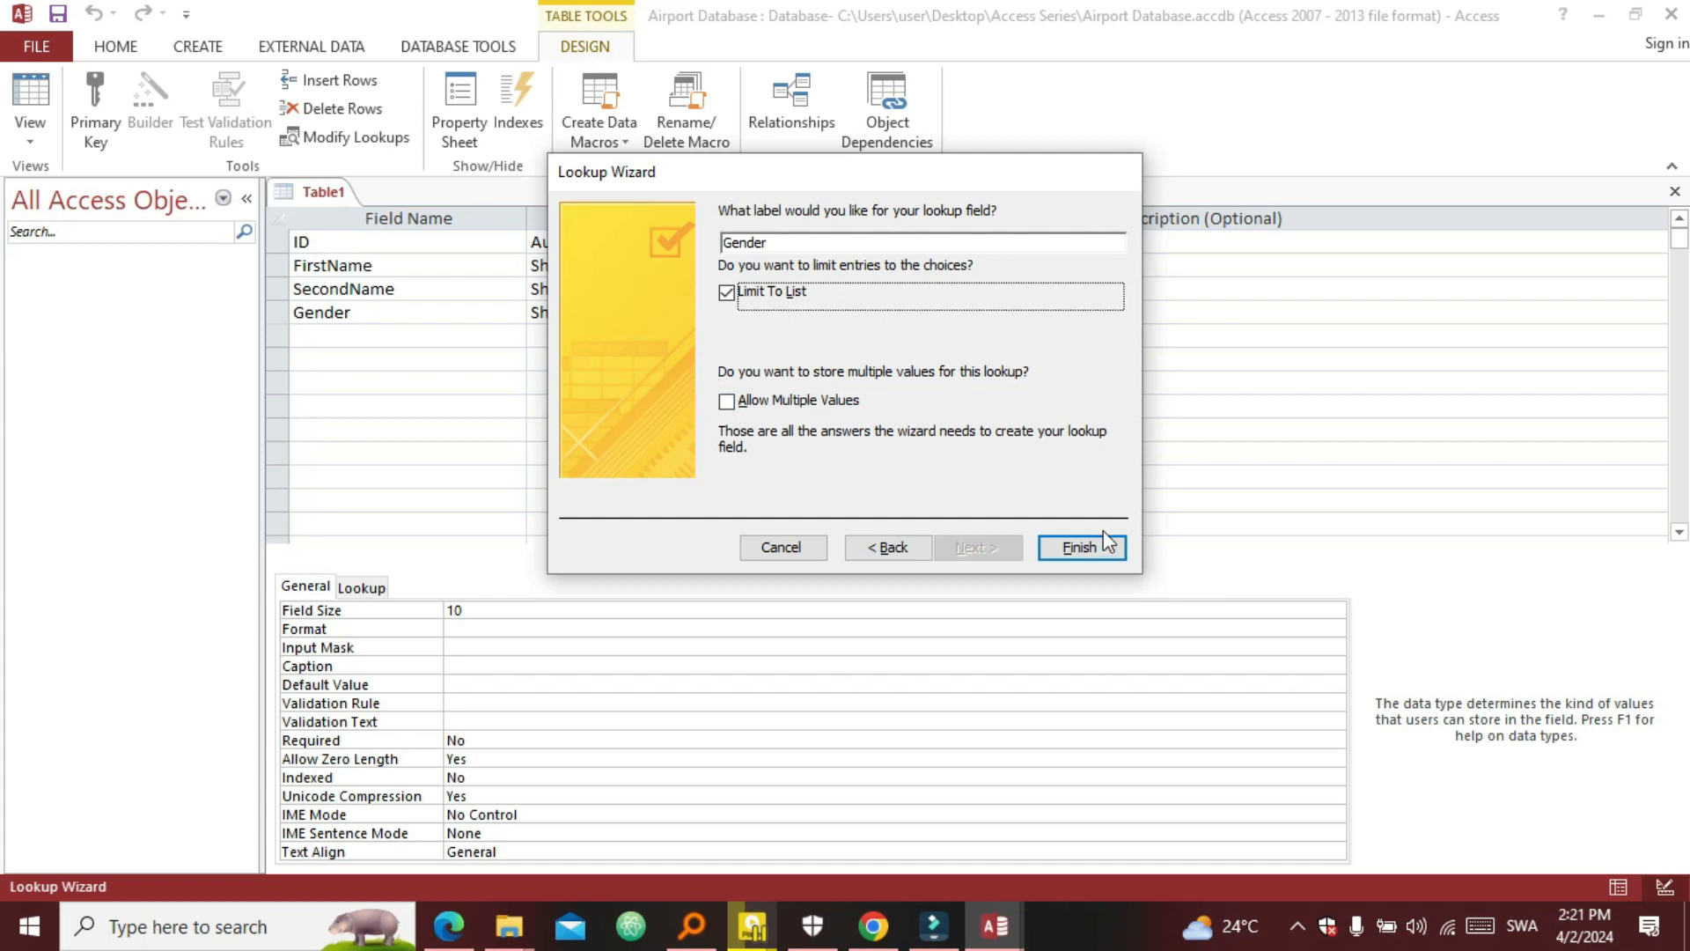
left_click(1079, 547)
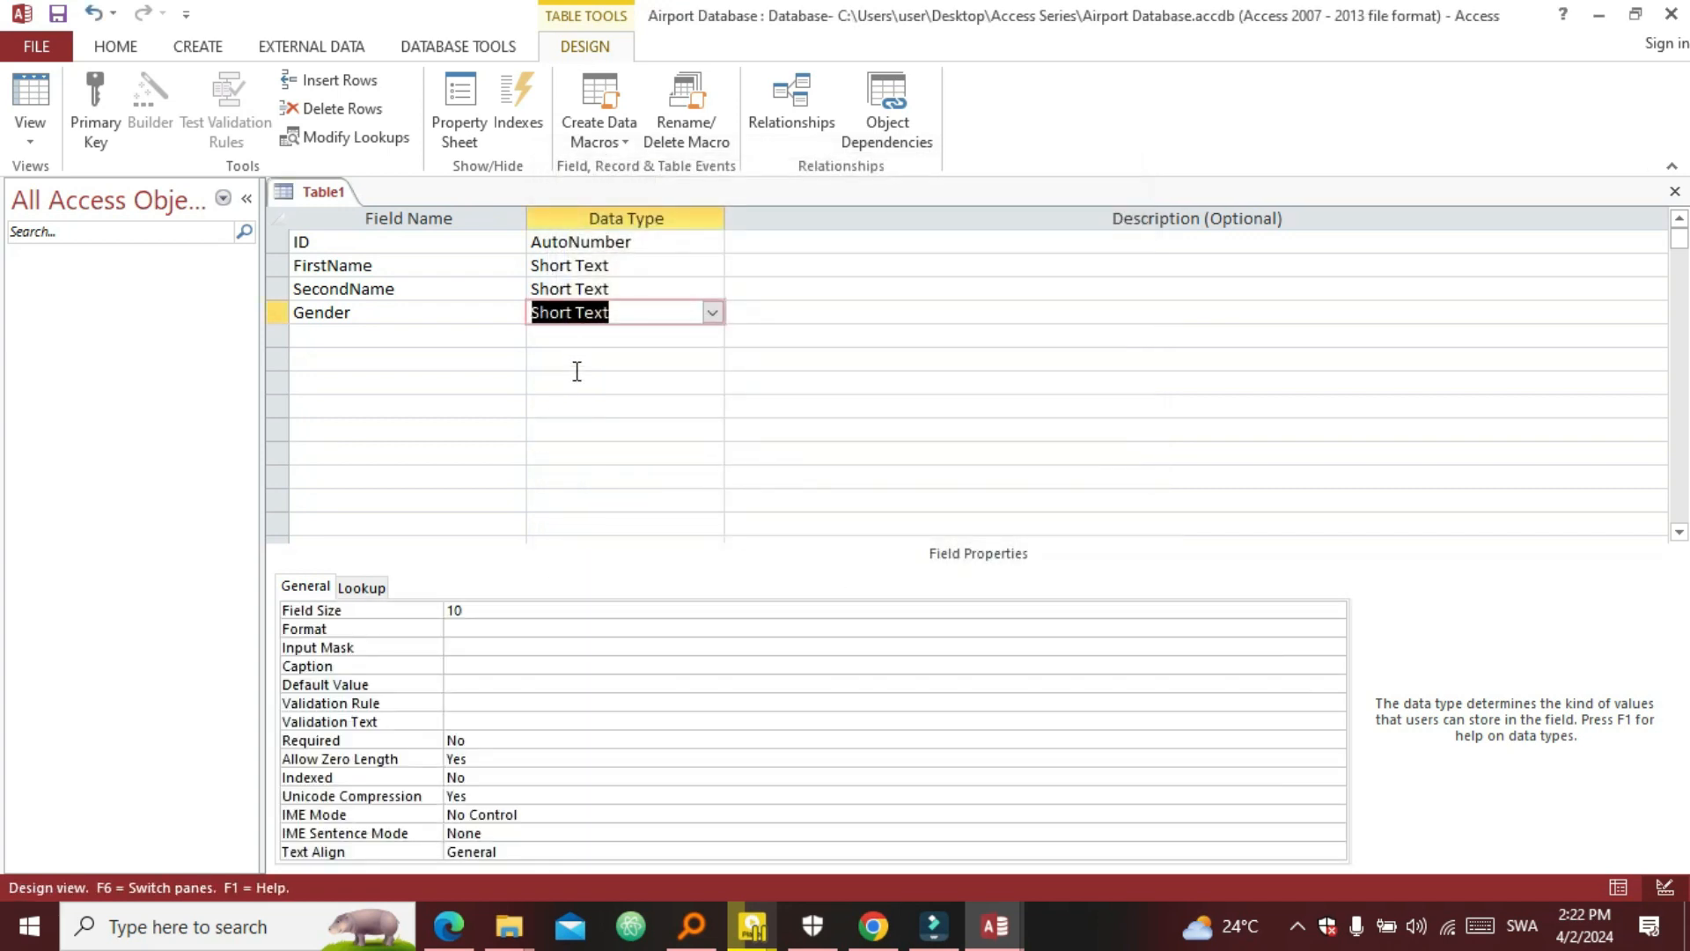
left_click(370, 588)
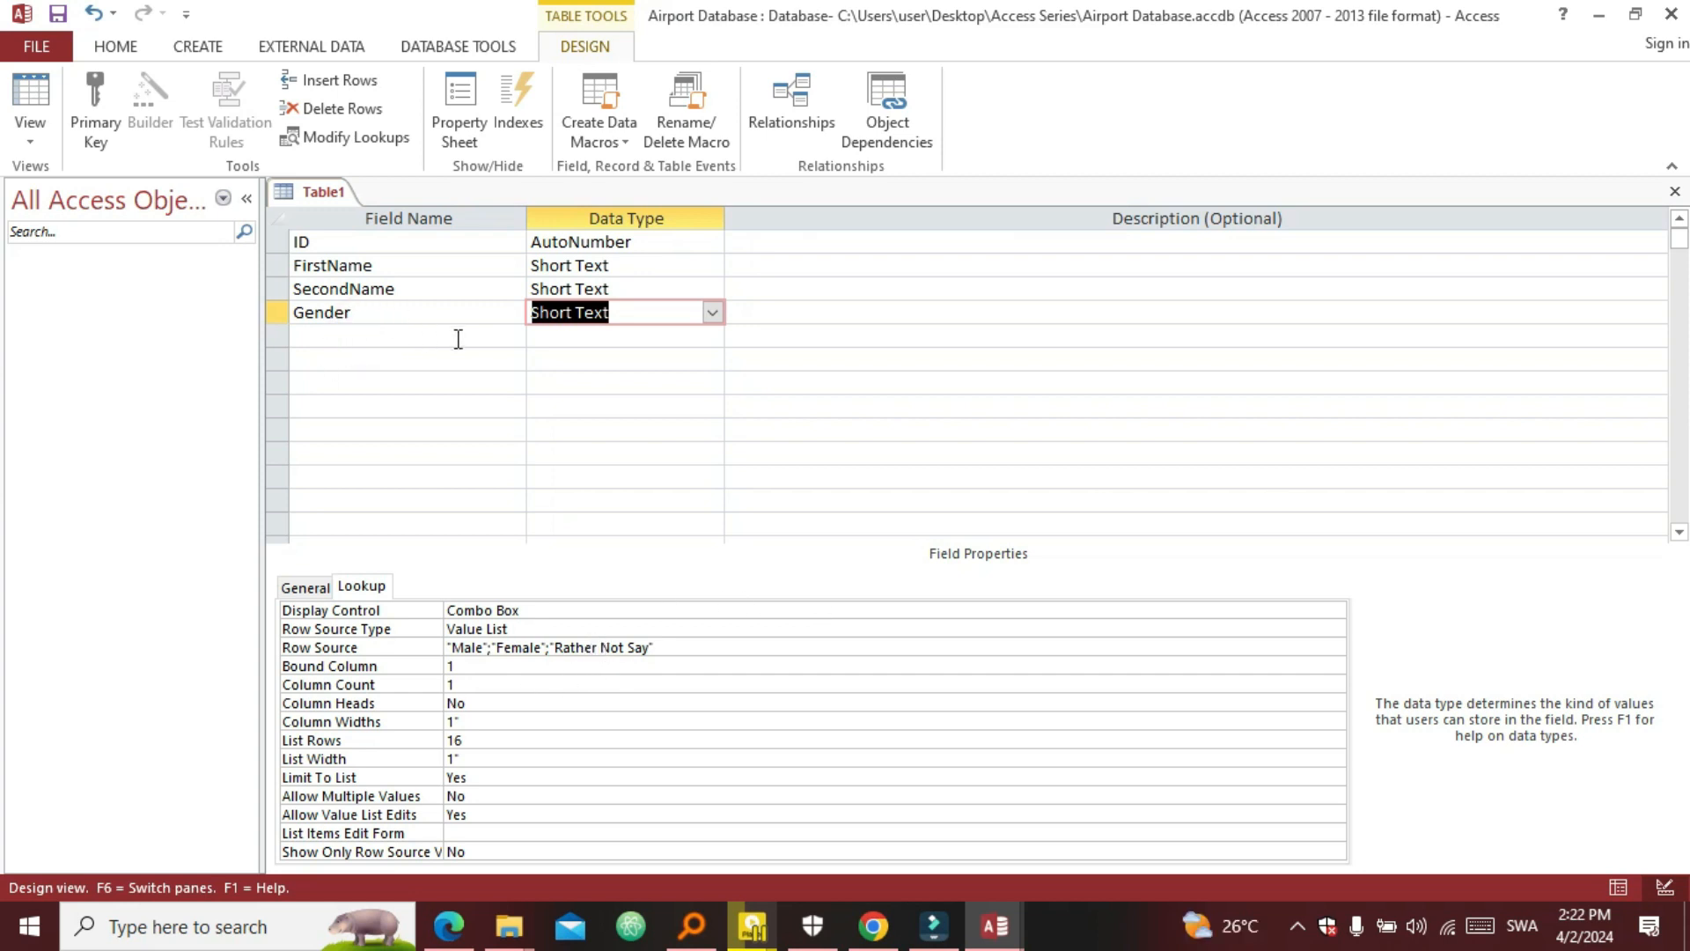
Add a field named AirplaneID below Gender with the Number data type
left_click(351, 338)
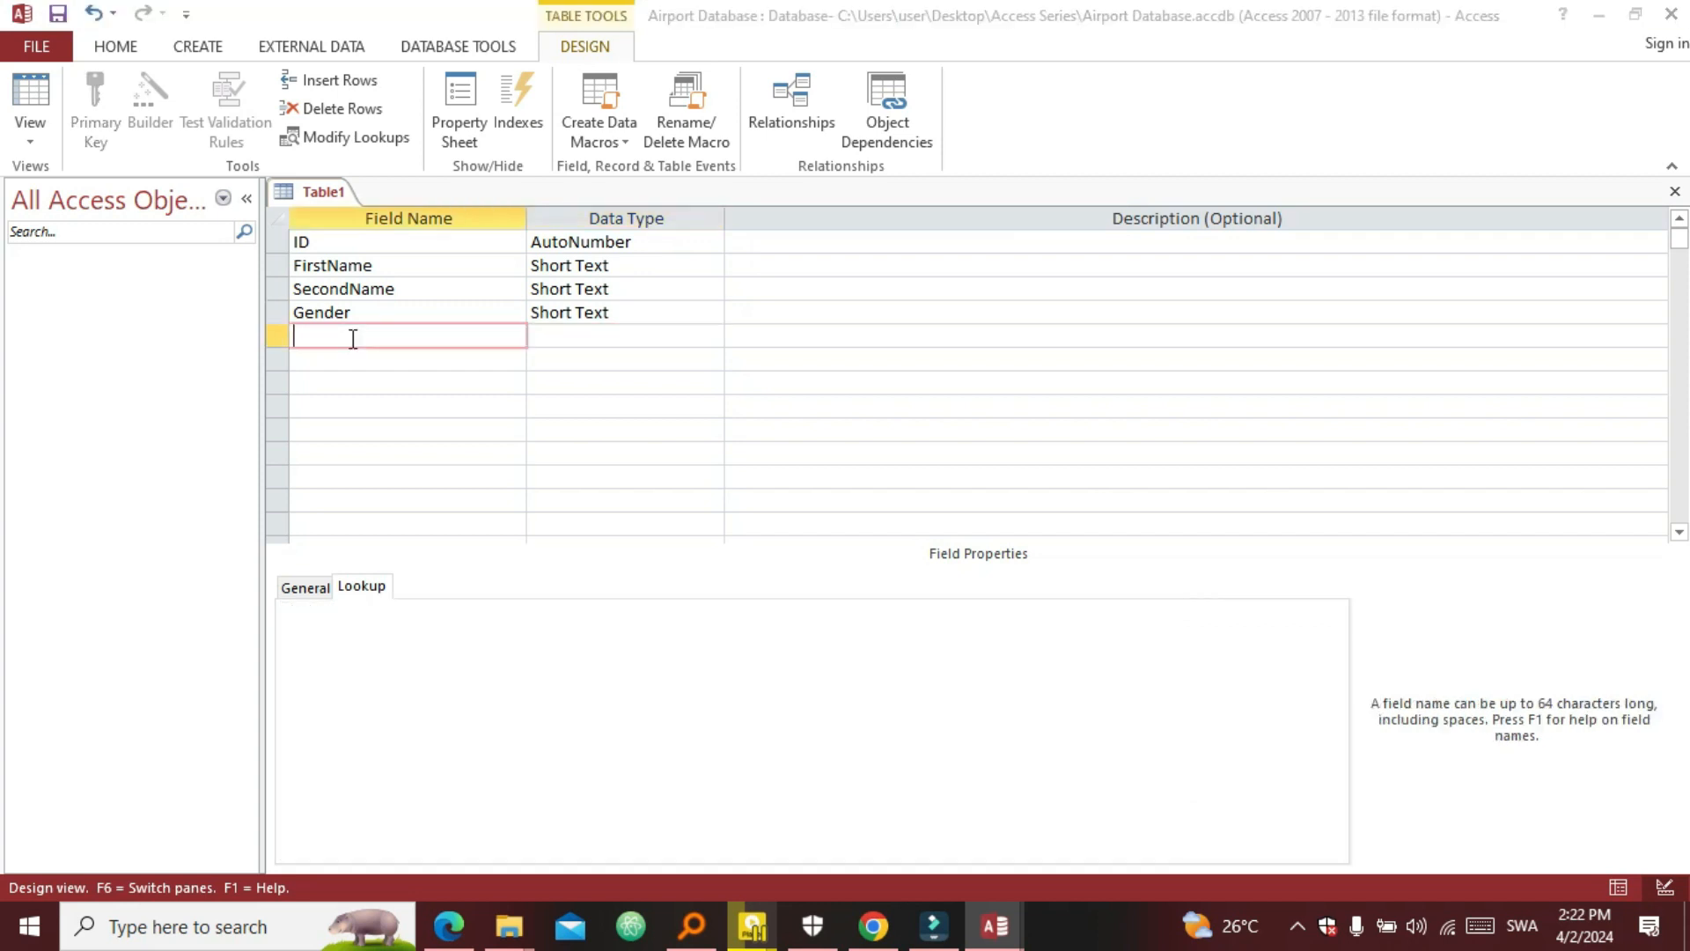
type("AirplaneId")
key("BackSpace")
type("D")
left_click(542, 339)
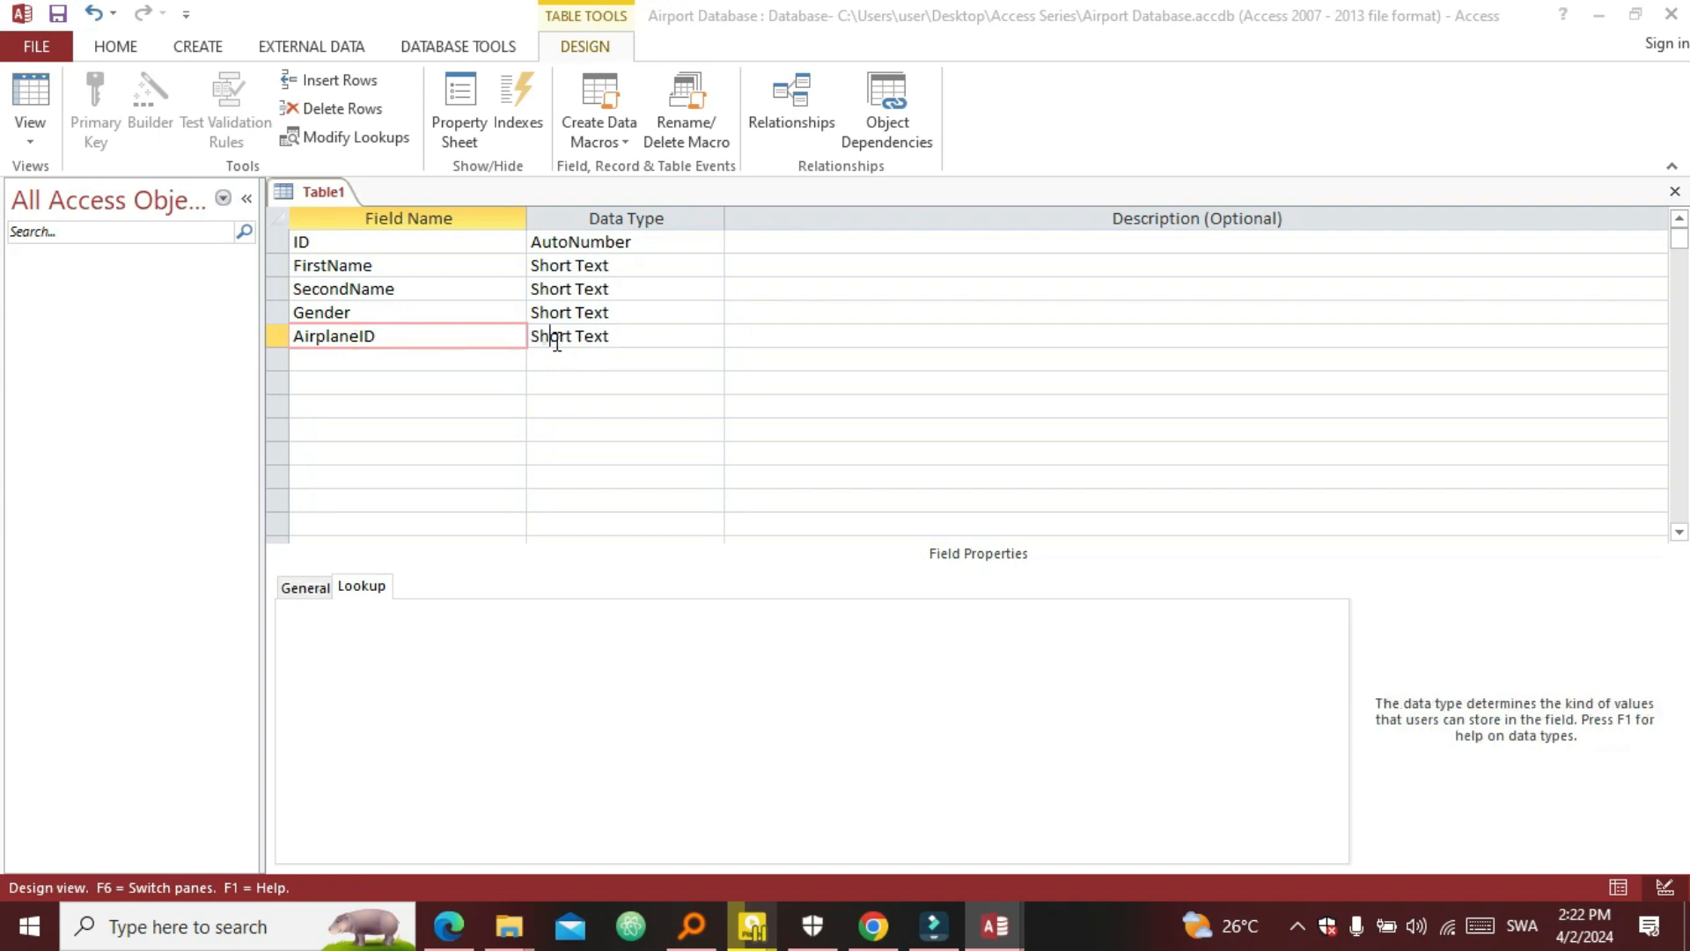
left_click(712, 336)
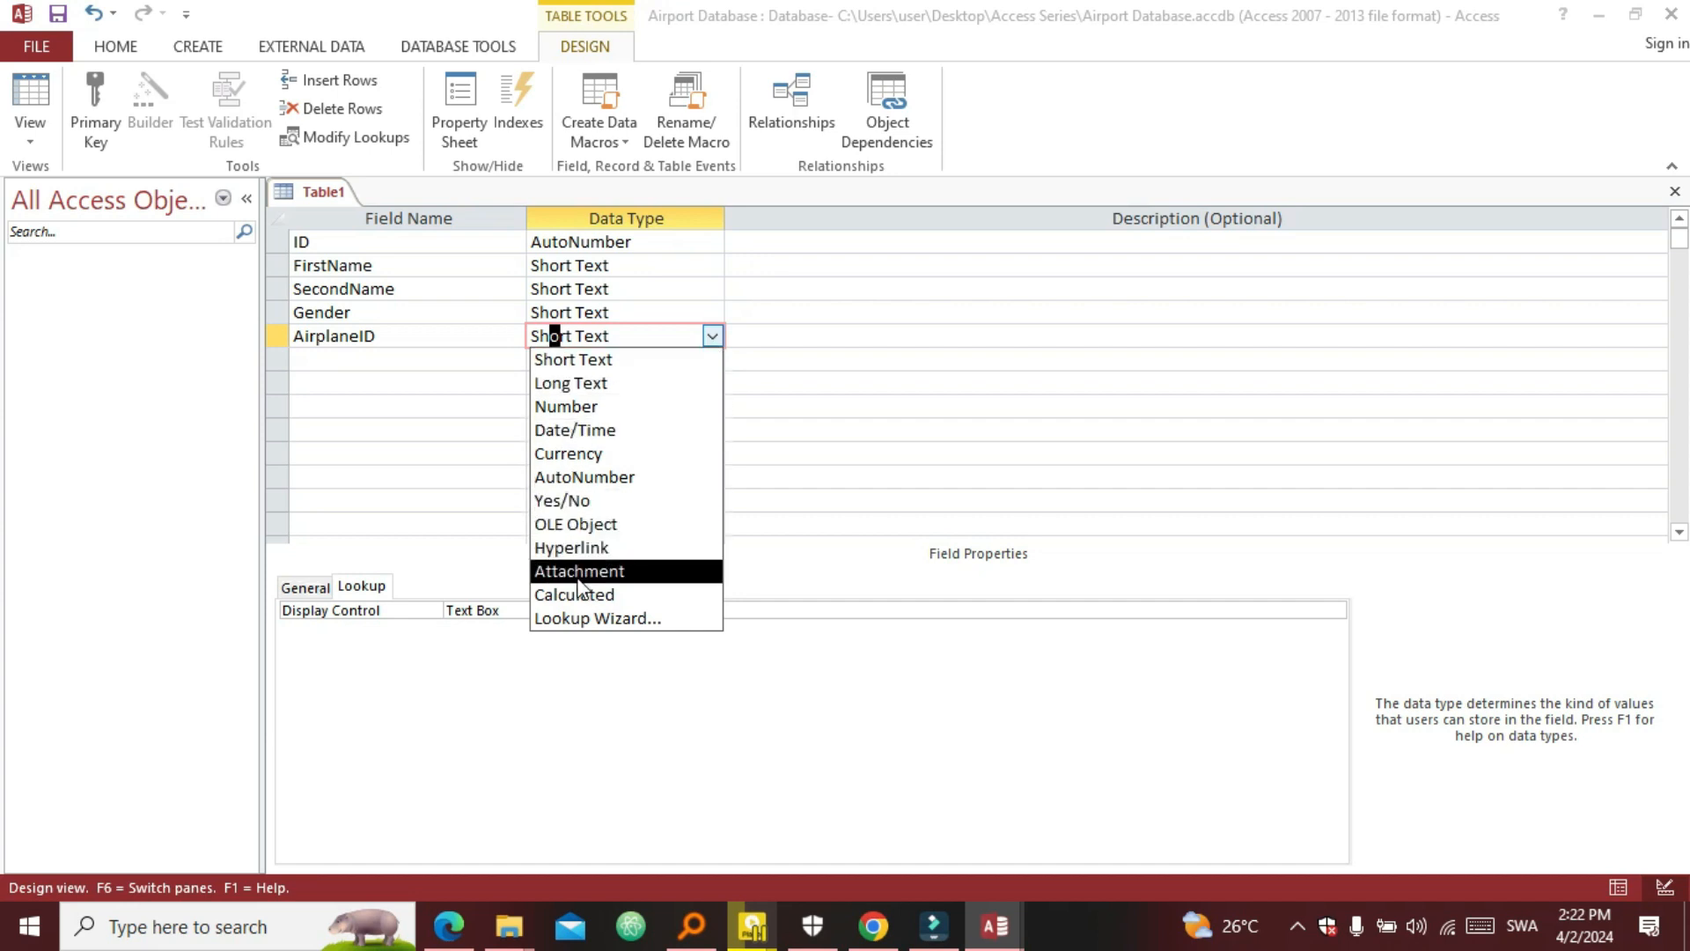
left_click(573, 407)
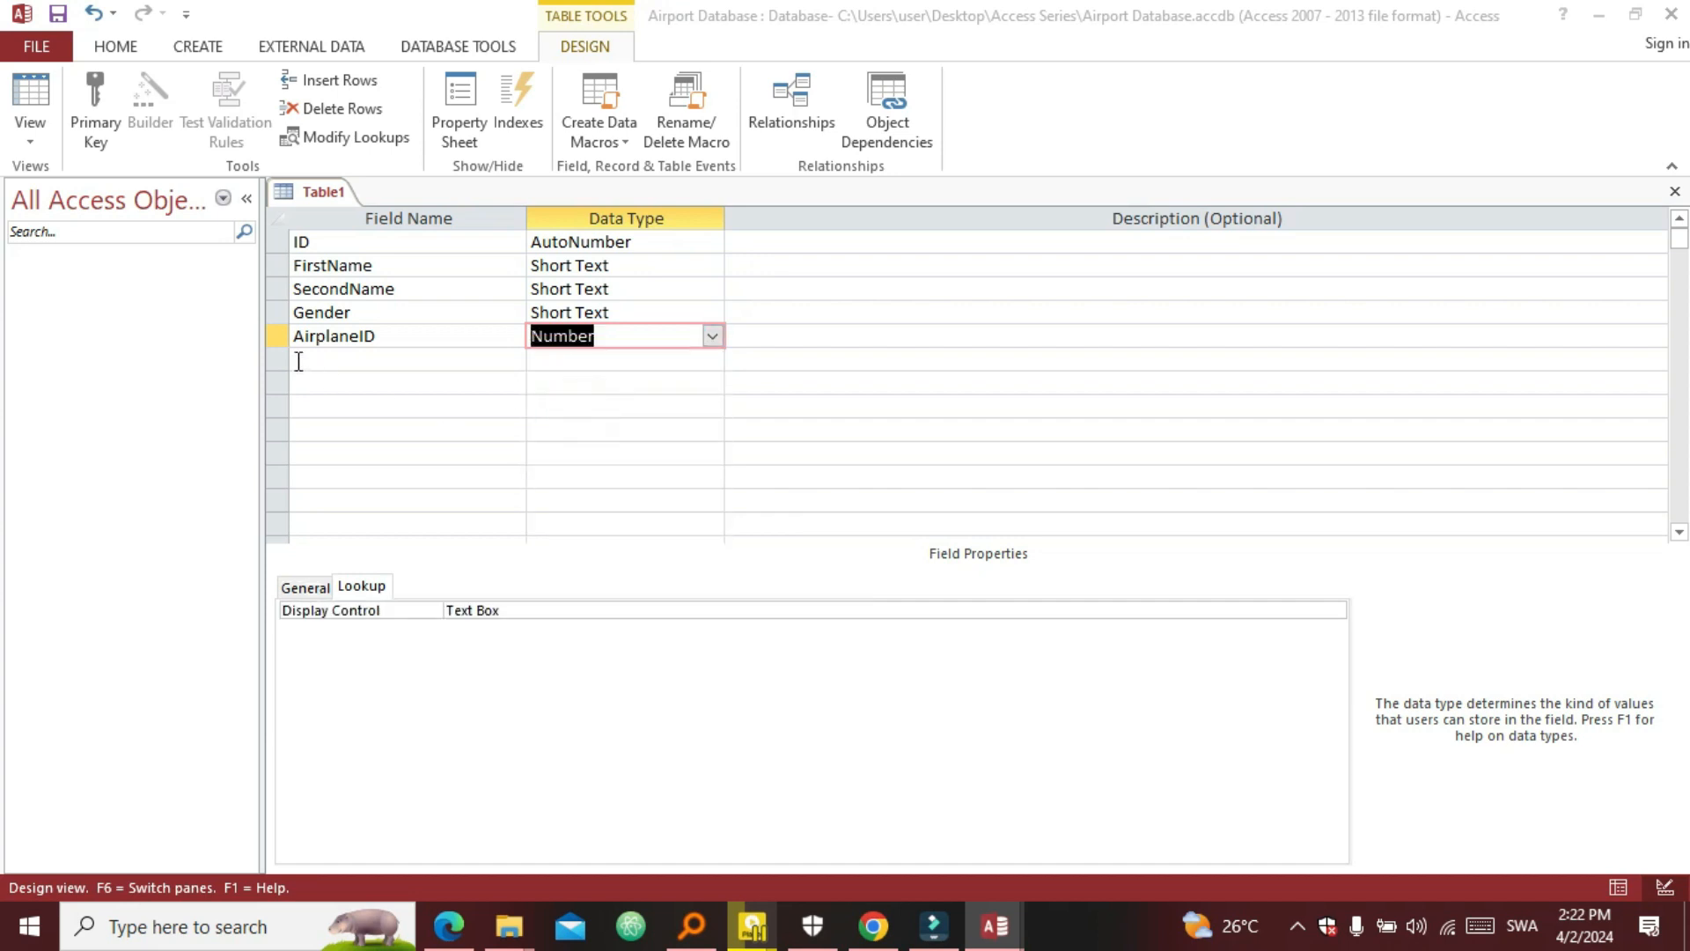
Move the AirplaneID field directly below ID and set ID as the table's primary key
left_click(269, 336)
left_click_drag(272, 335, 282, 261)
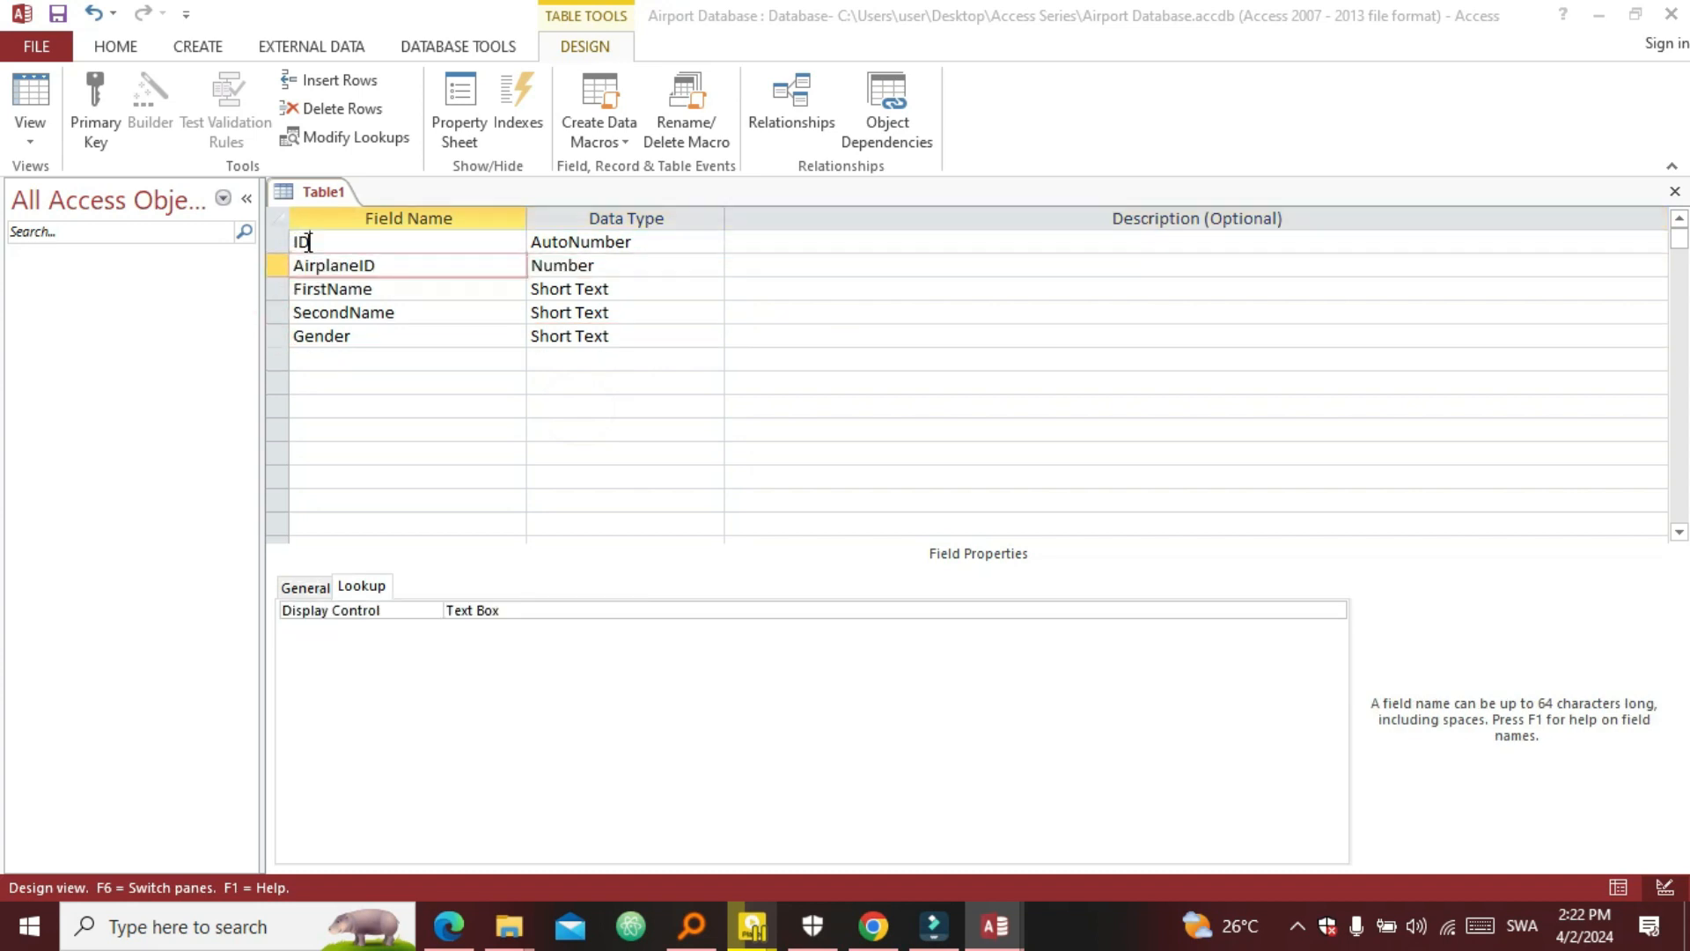
left_click(308, 242)
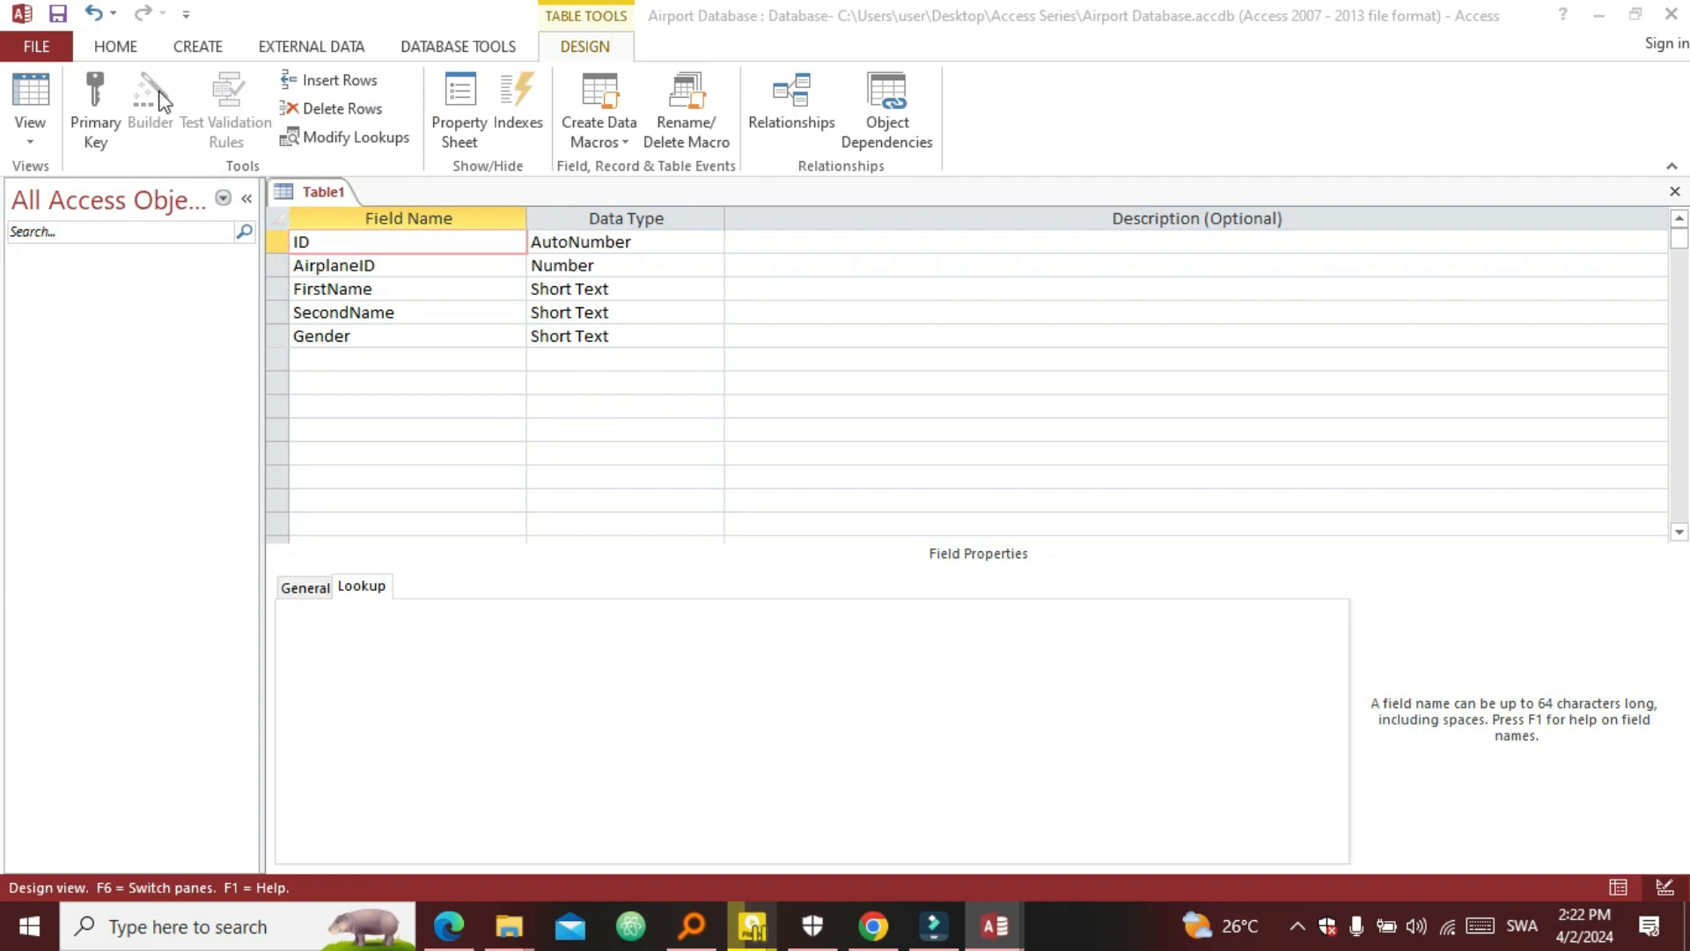
left_click(97, 97)
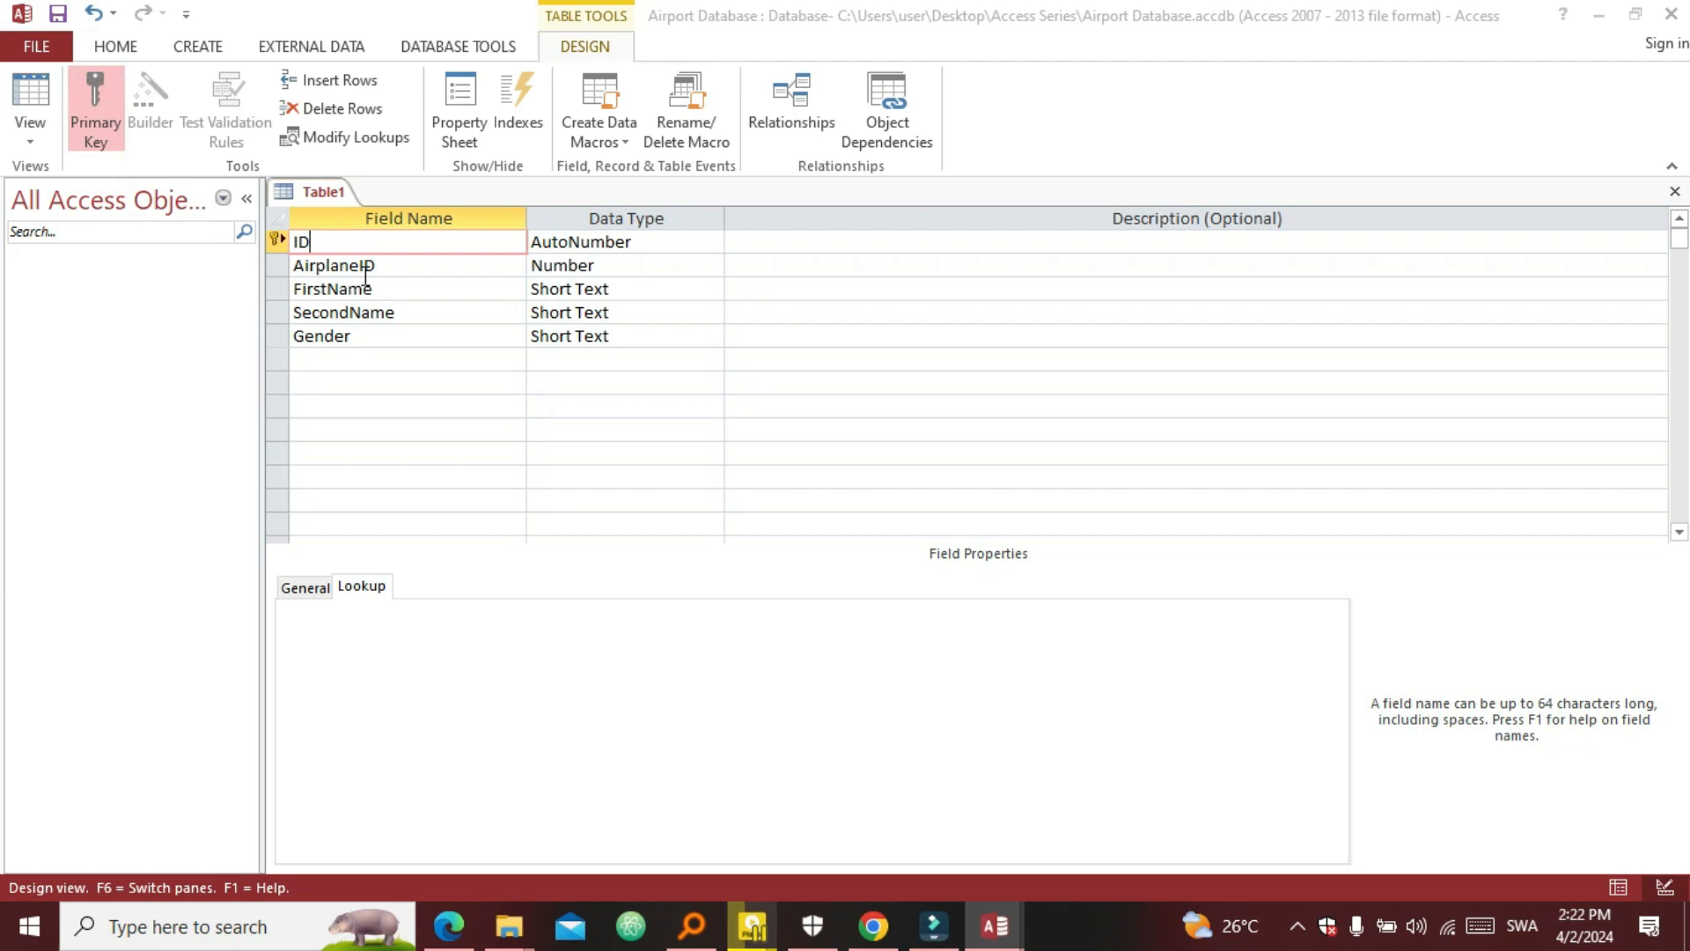
Save the table under the name Pilots Table and close it
key("ctrl+s")
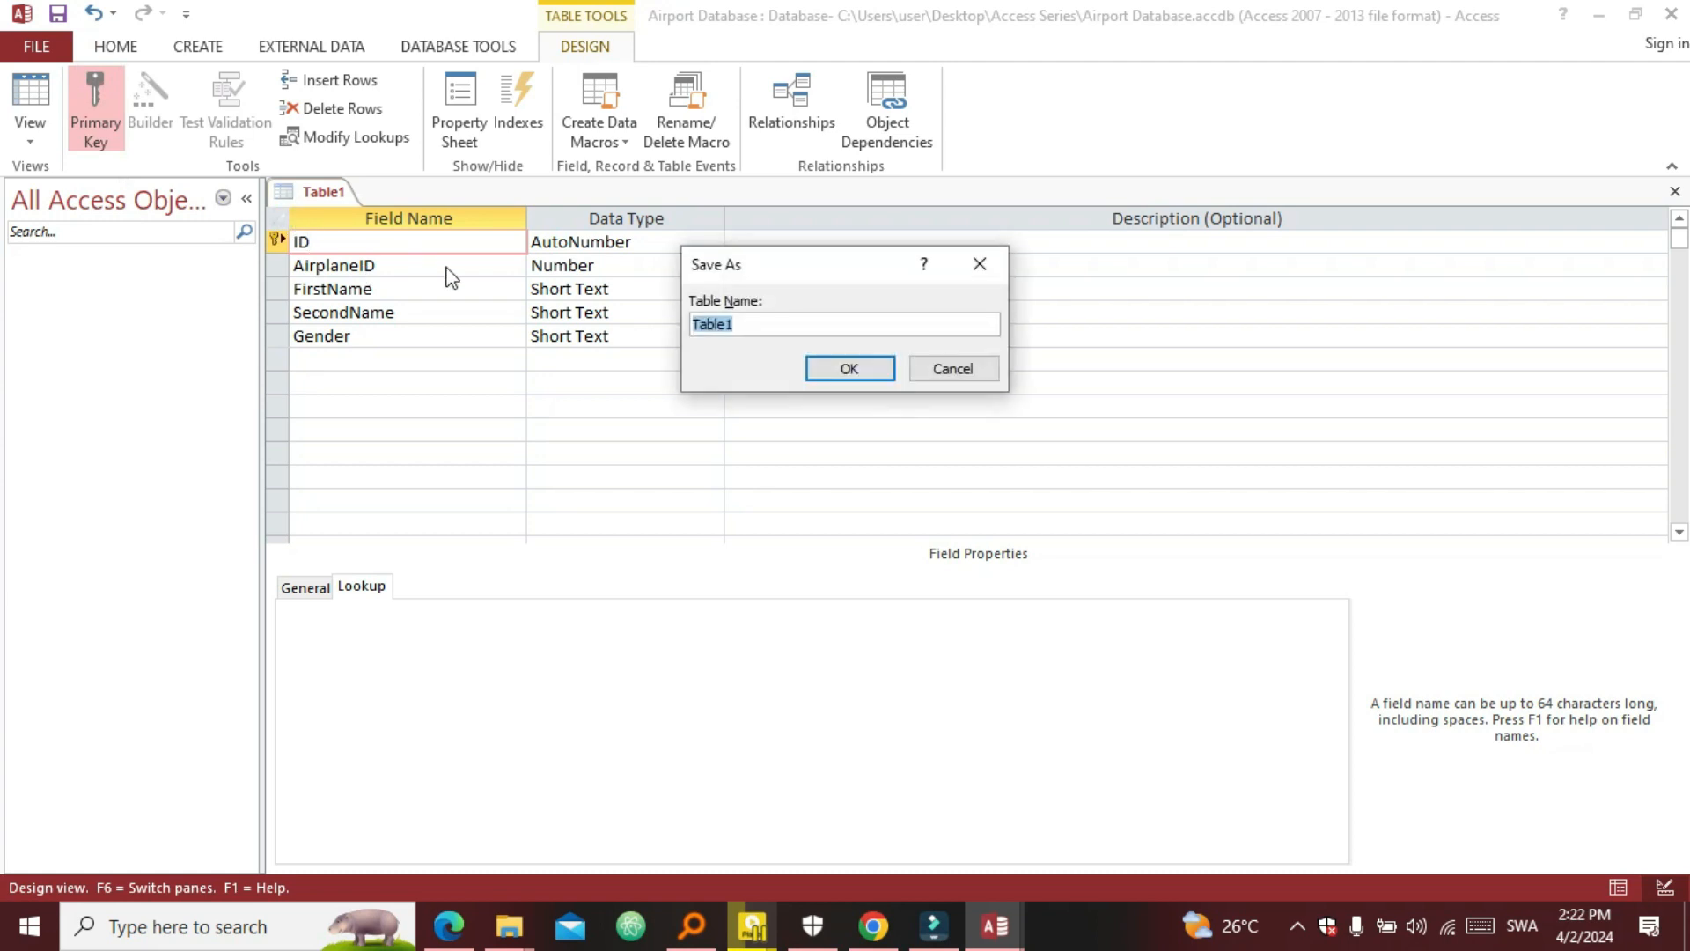
key("BackSpace")
key("Caps_Lock")
type("P")
key("Caps_Lock")
type("ilots")
key("Caps_Lock")
type("T")
key("Caps_Lock")
type("abel")
key("BackSpace")
type("le")
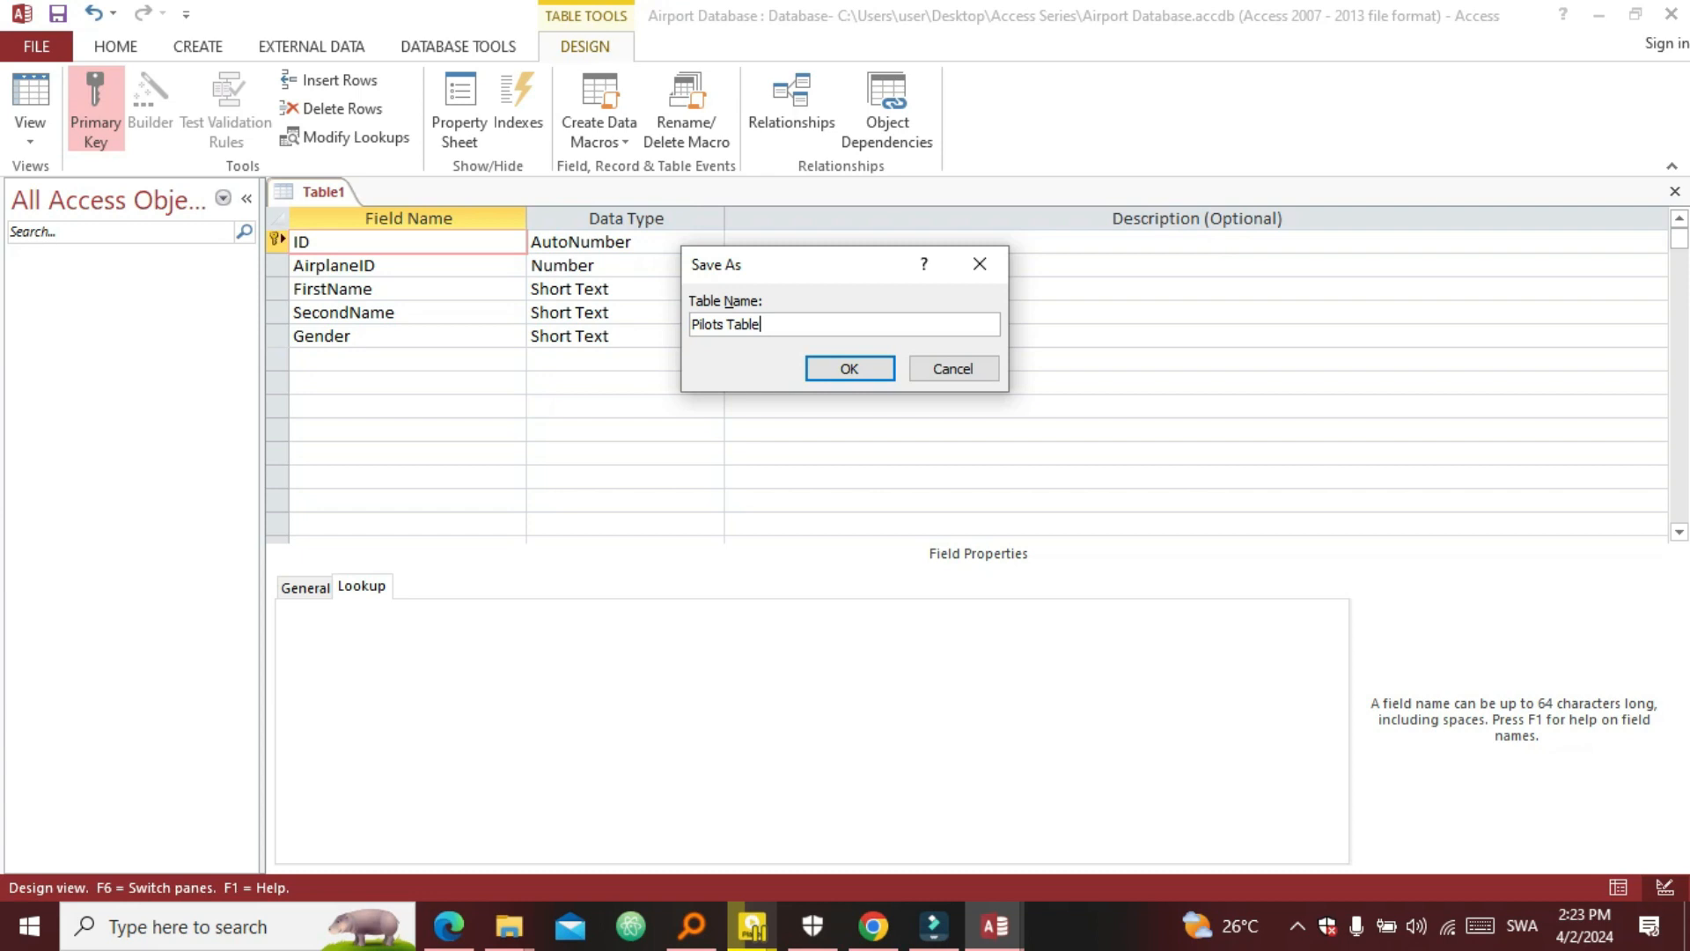
left_click(849, 371)
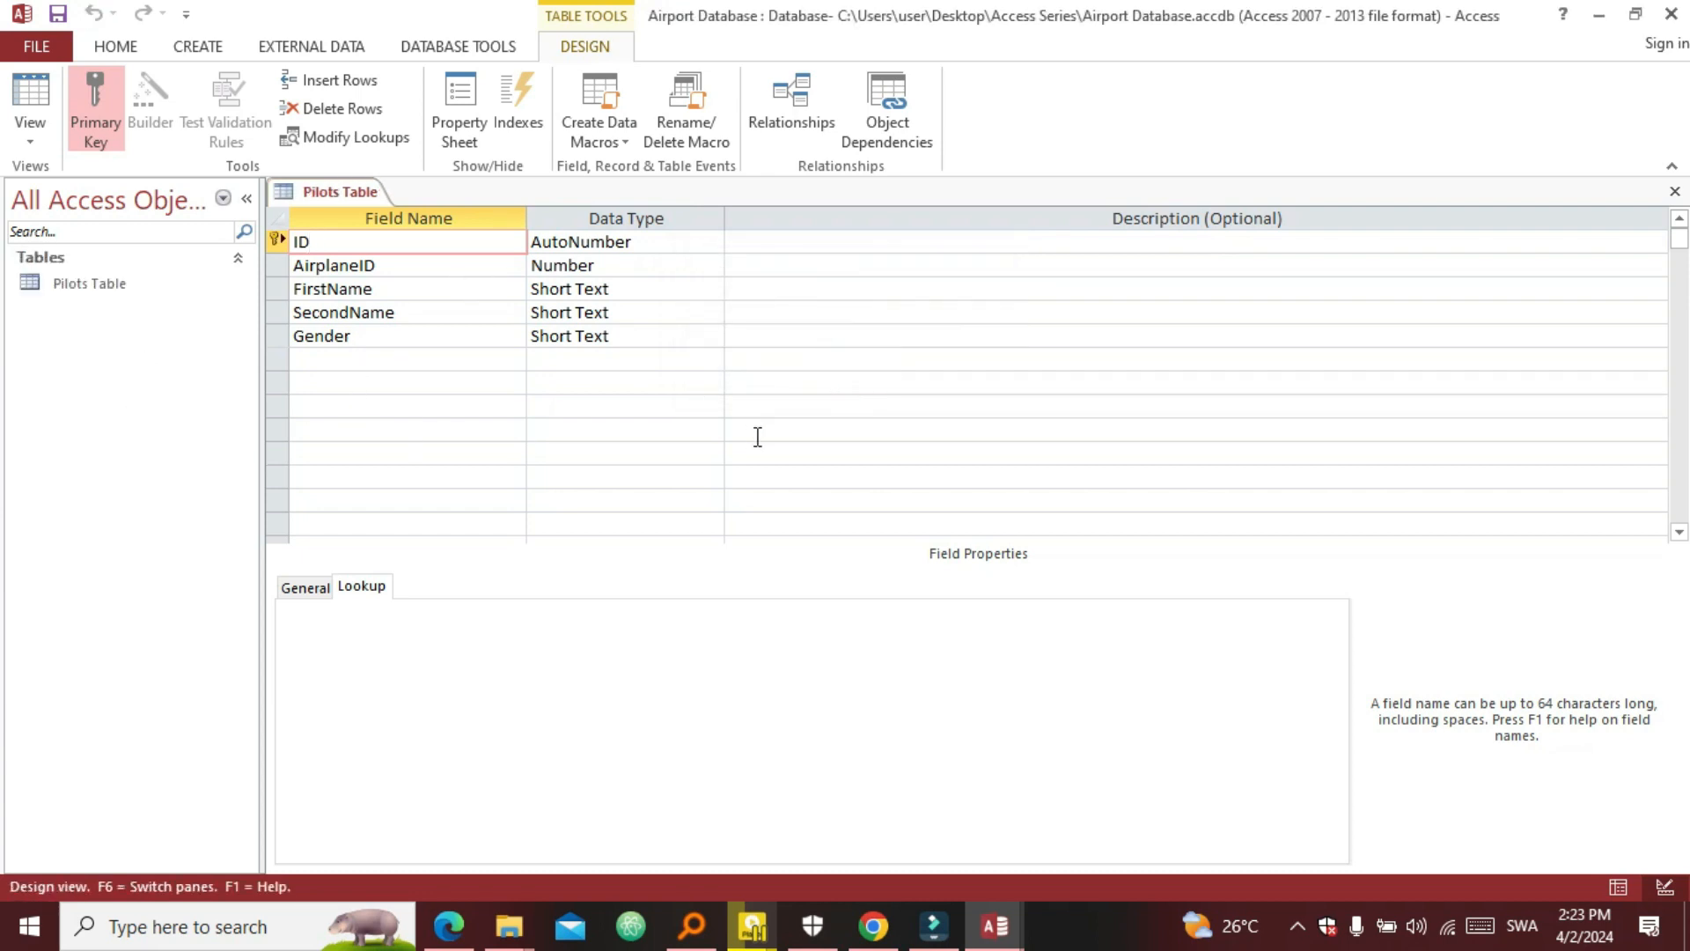
left_click(1675, 193)
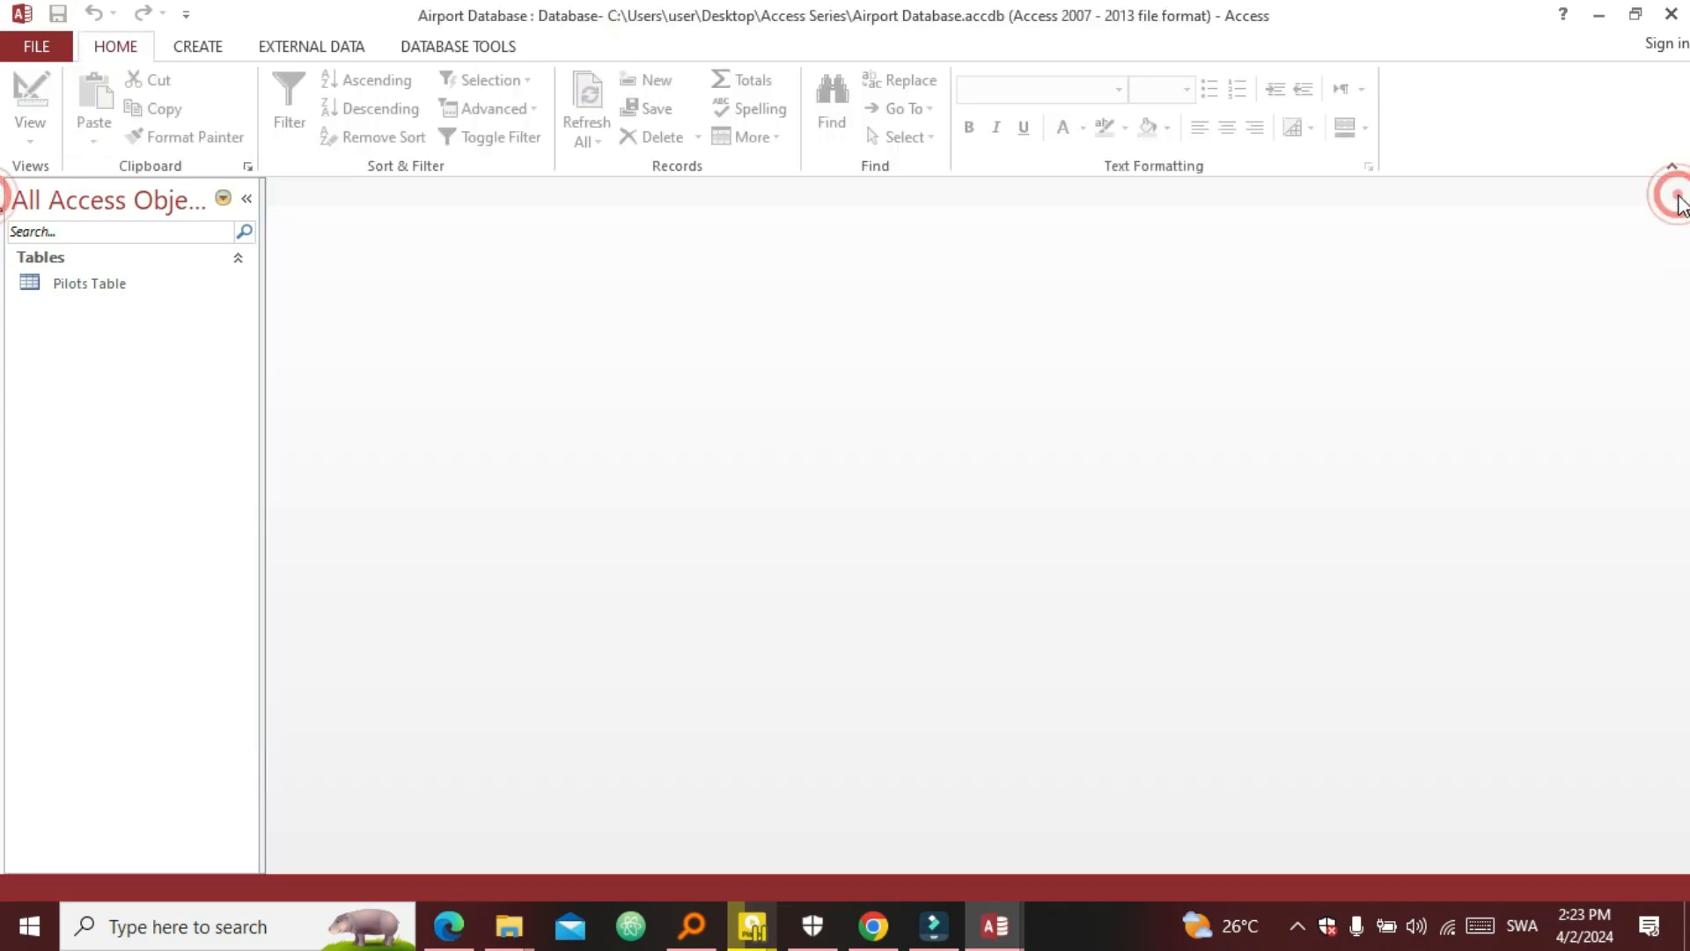
Examine the columns of Pilots Table in its datasheet and close the table again
double_click(128, 284)
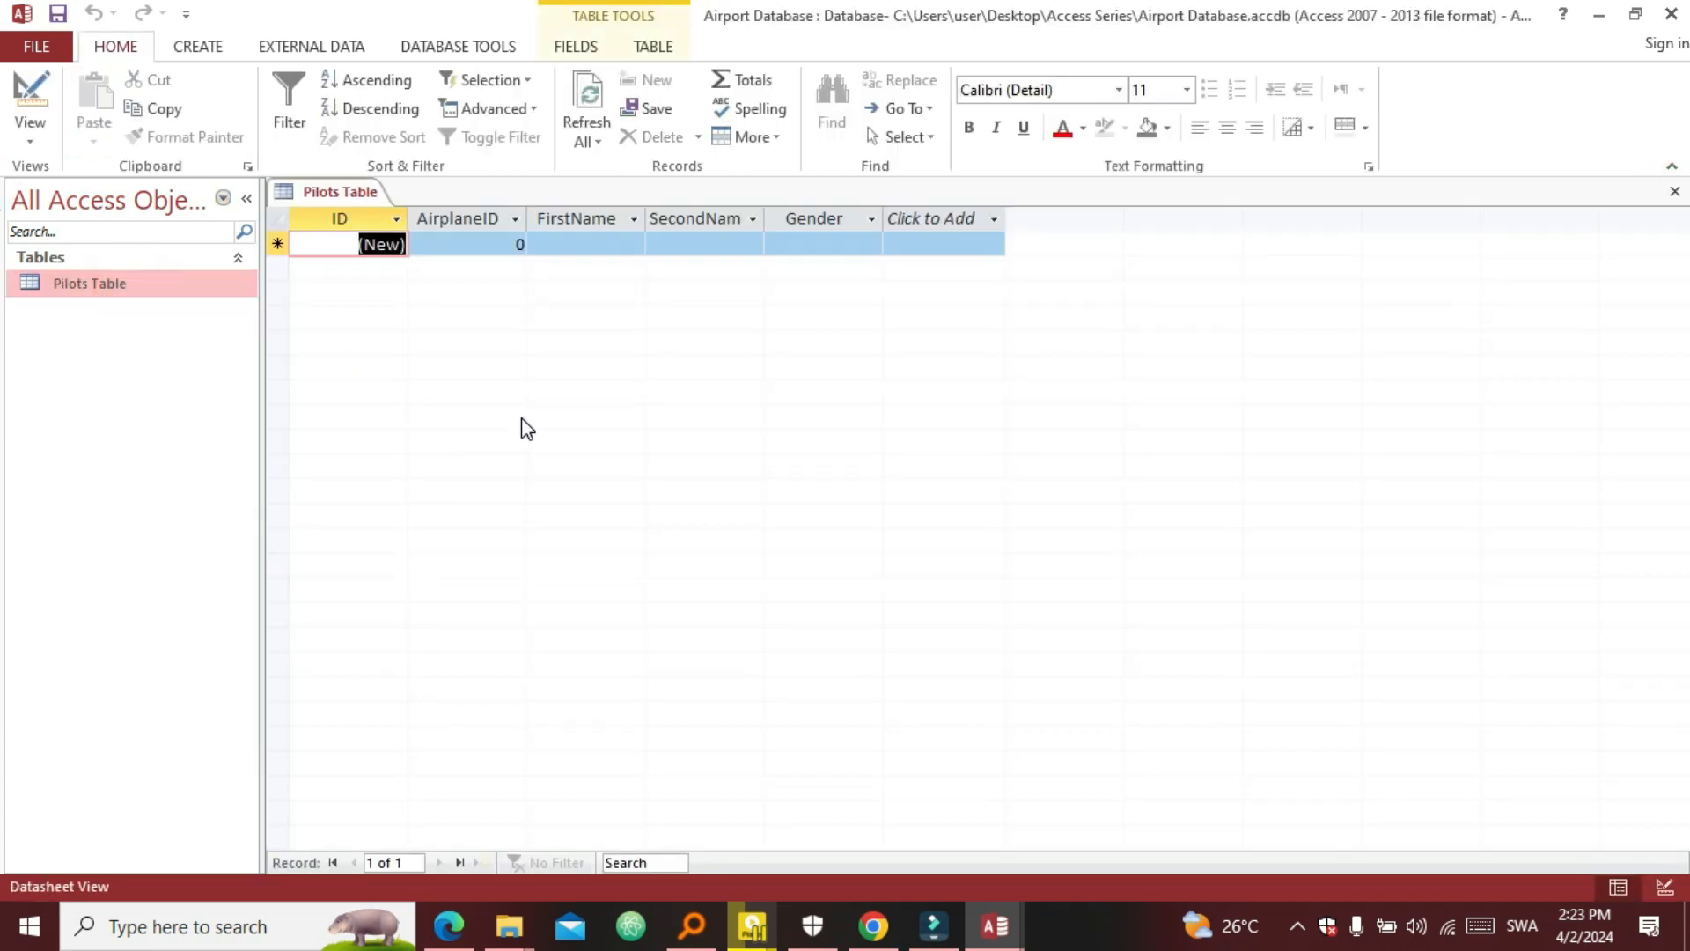
left_click(1674, 191)
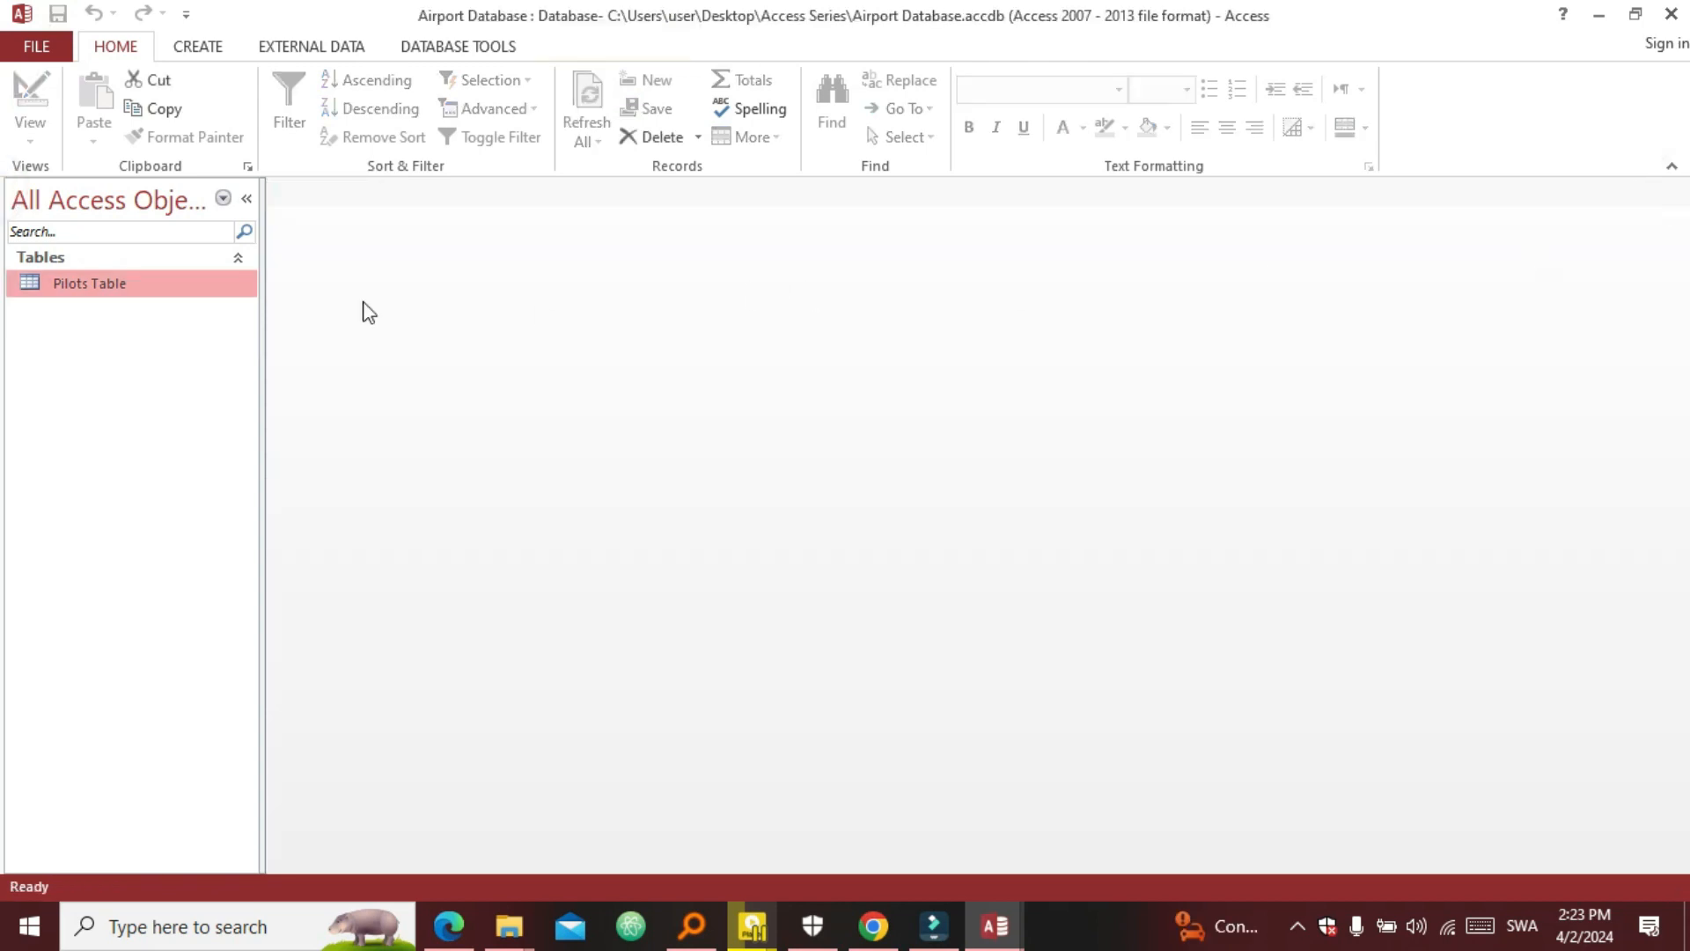
double_click(146, 290)
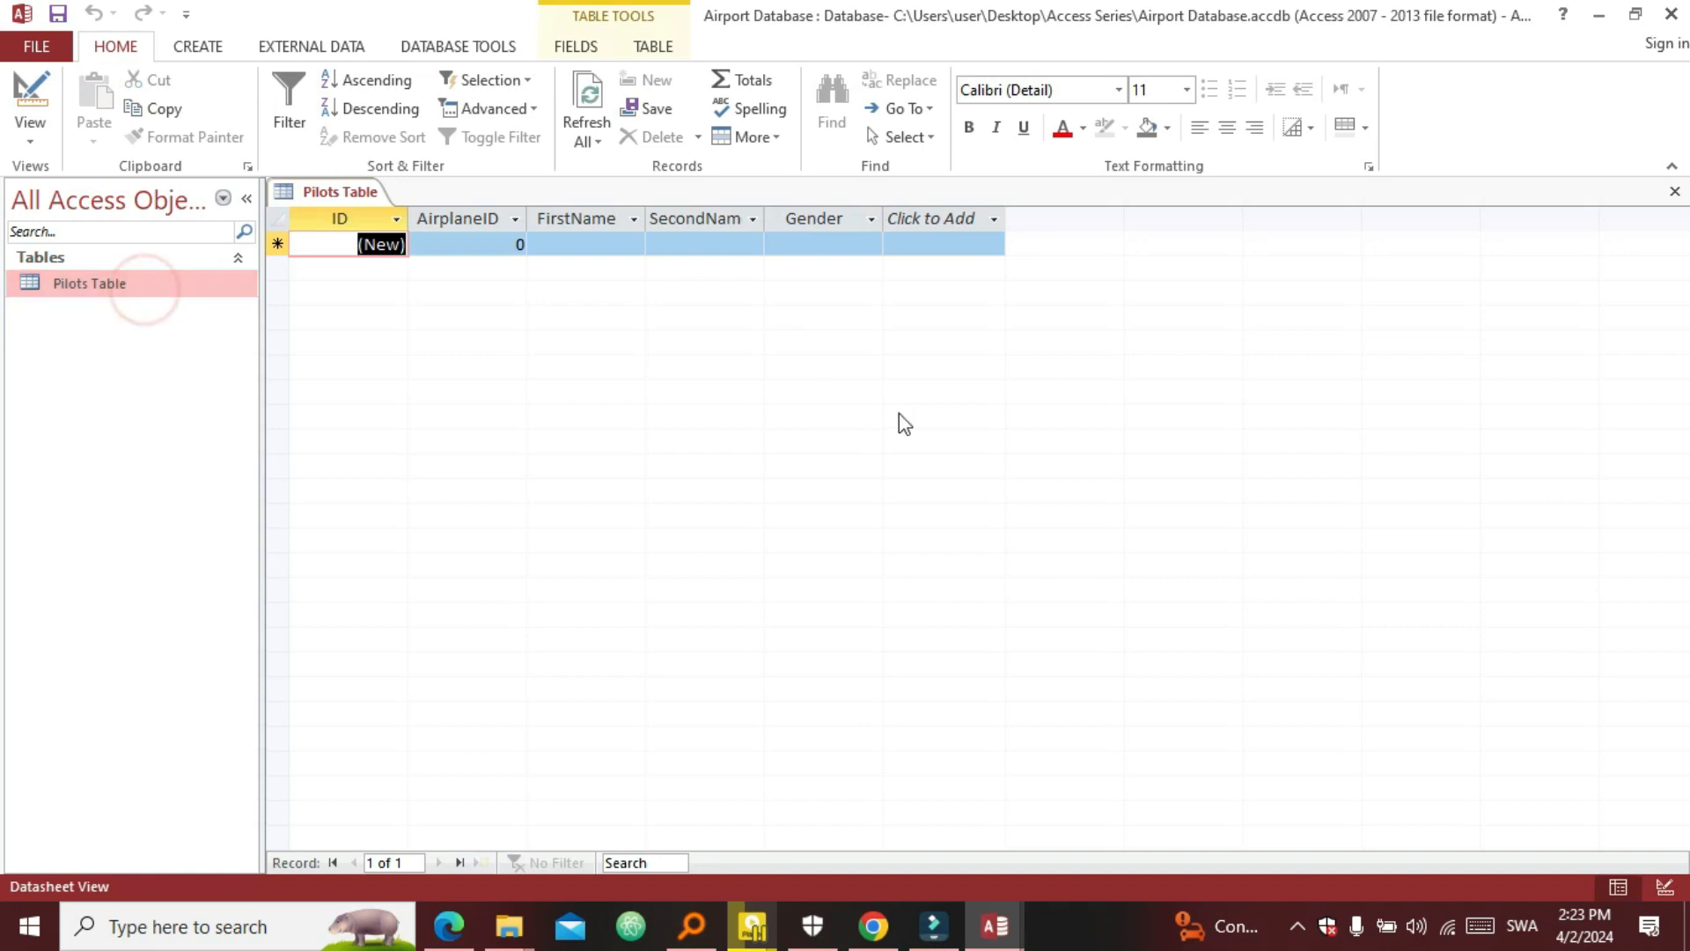
left_click(1674, 191)
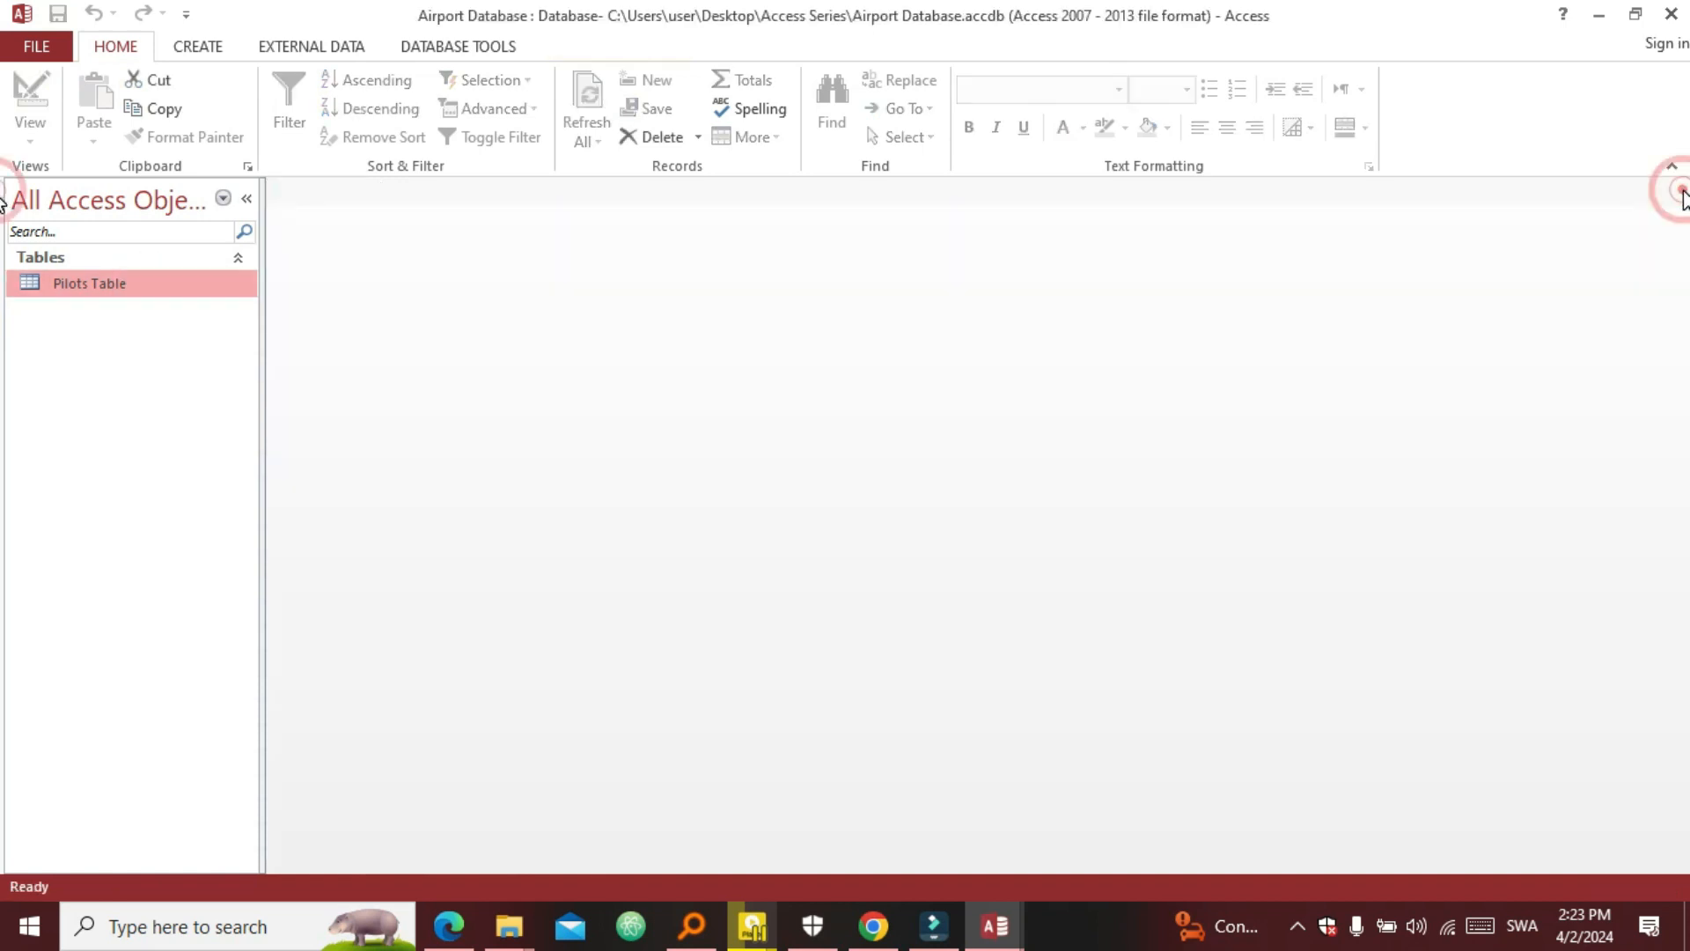